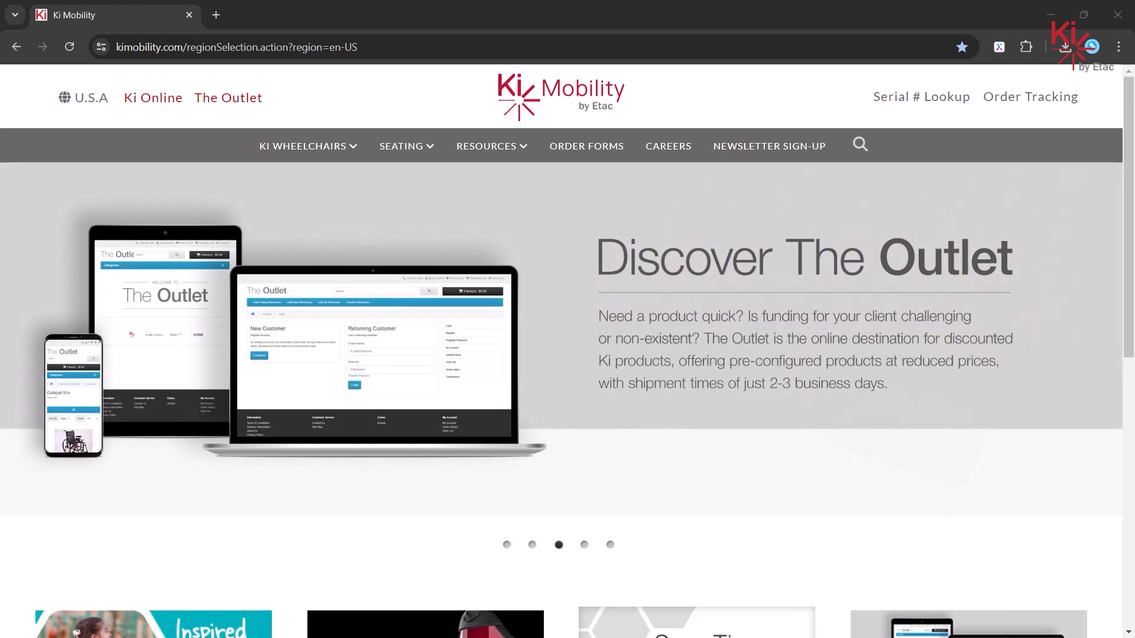
Step: Switch to File Explorer showing the 1 Ki Order Forms folder with Catalyst4 Completed Order Form.pdf
{"action": "key", "text": "alt+Tab"}
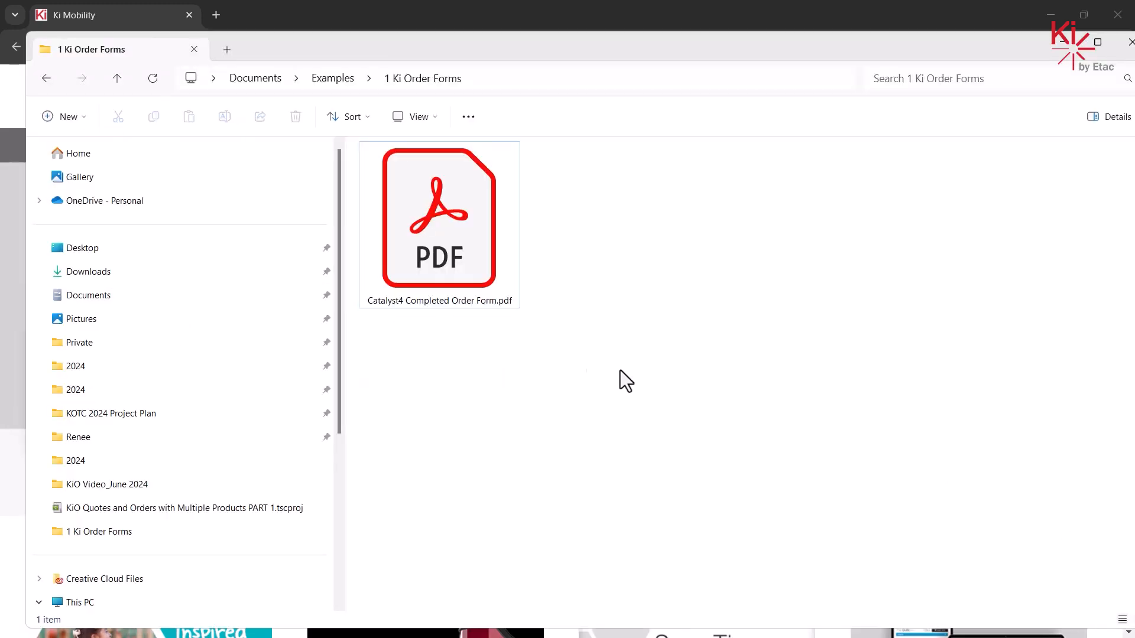
Step: Open Catalyst4 Completed Order Form.pdf in Acrobat, maximized, and scroll through page 1
{"action": "left_click", "coordinate": [440, 253]}
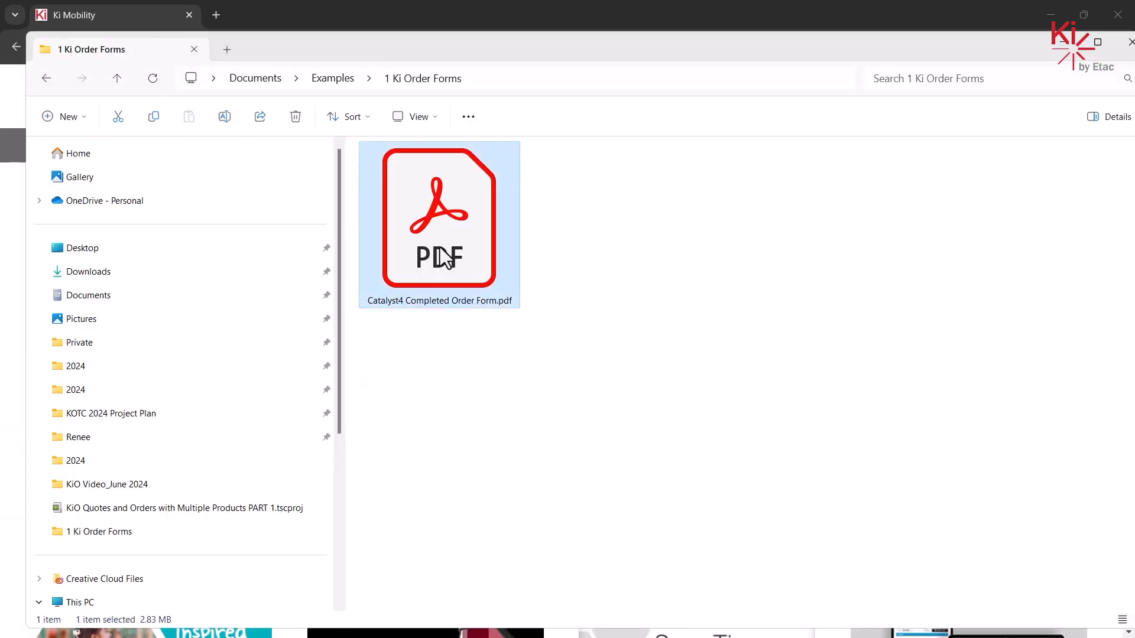
{"action": "double_click", "coordinate": [442, 258]}
{"action": "left_click", "coordinate": [955, 38]}
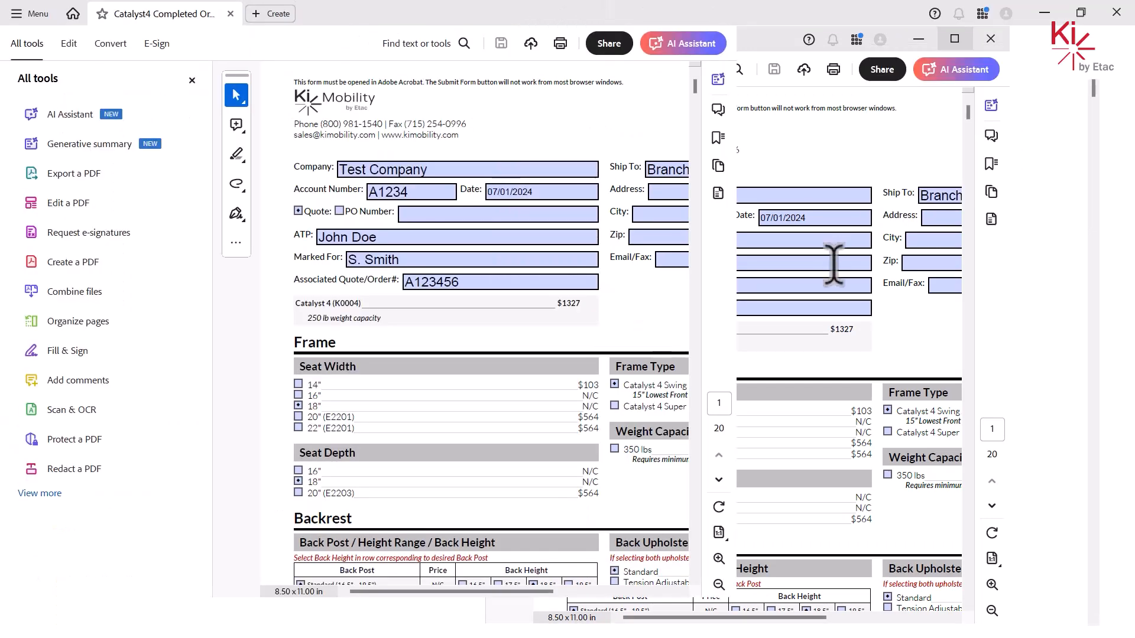
{"action": "left_click_drag", "start_coordinate": [1094, 89], "coordinate": [1102, 121]}
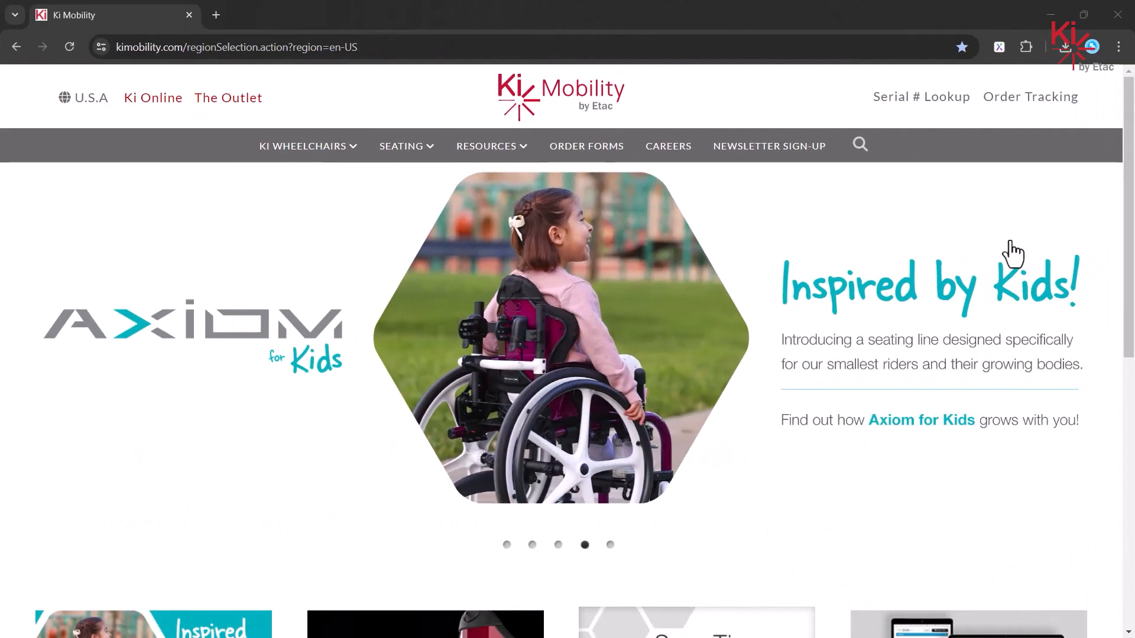
Step: Browse the Wheelchairs order forms (CR45, FOCUS CR, CATALYST) to Catalyst 4, then open Ki Online
{"action": "left_click", "coordinate": [591, 149]}
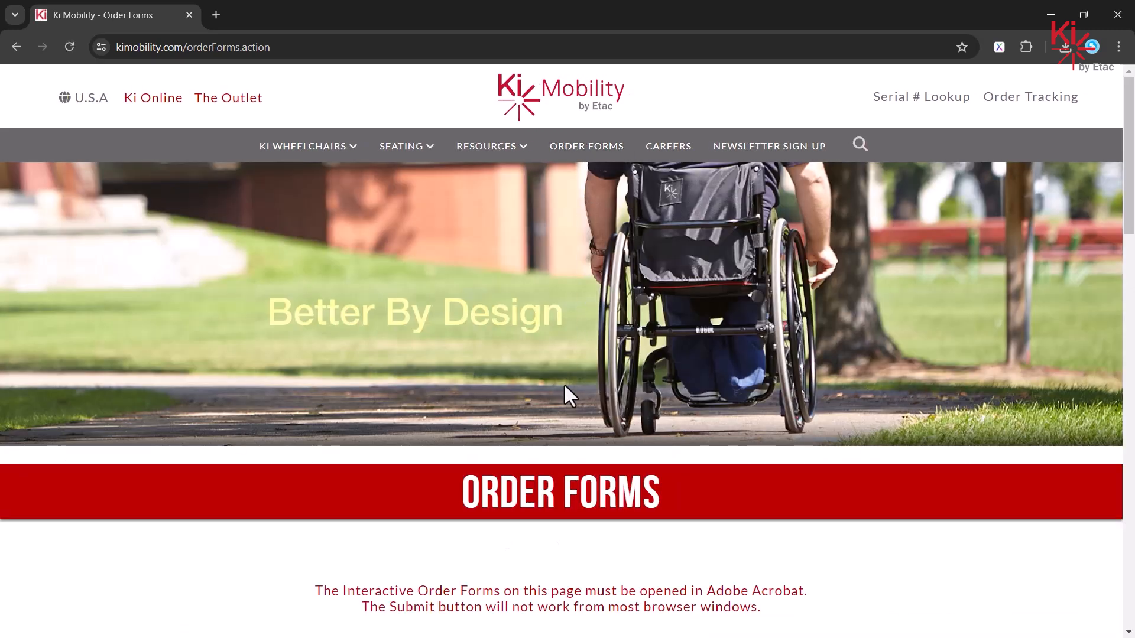
{"action": "left_click_drag", "start_coordinate": [1126, 178], "coordinate": [1122, 279]}
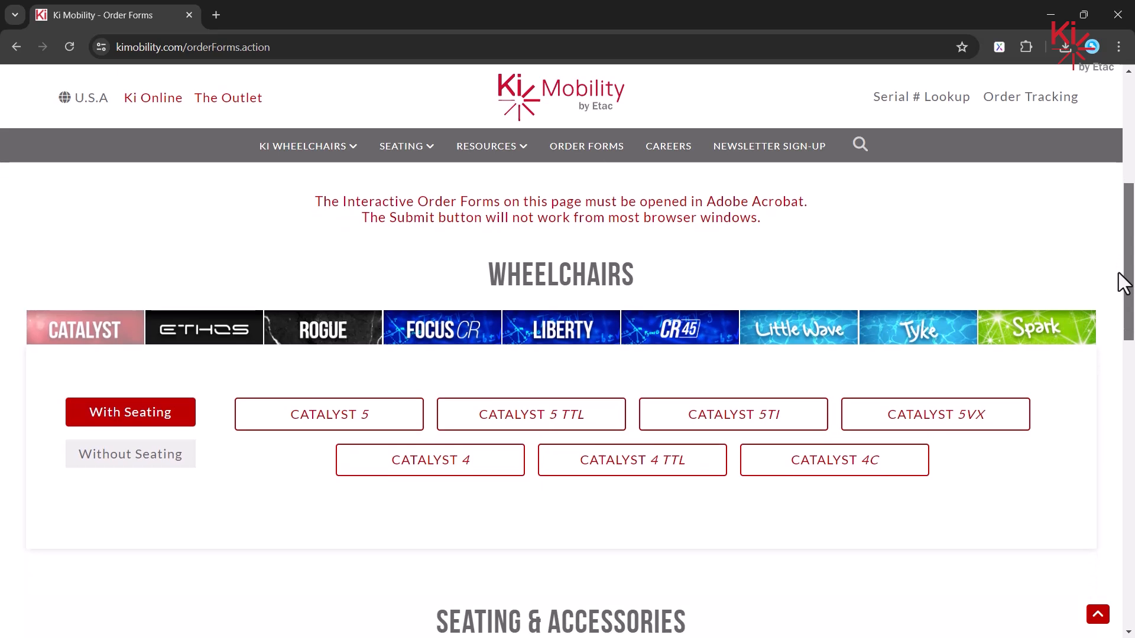
{"action": "left_click", "coordinate": [681, 332]}
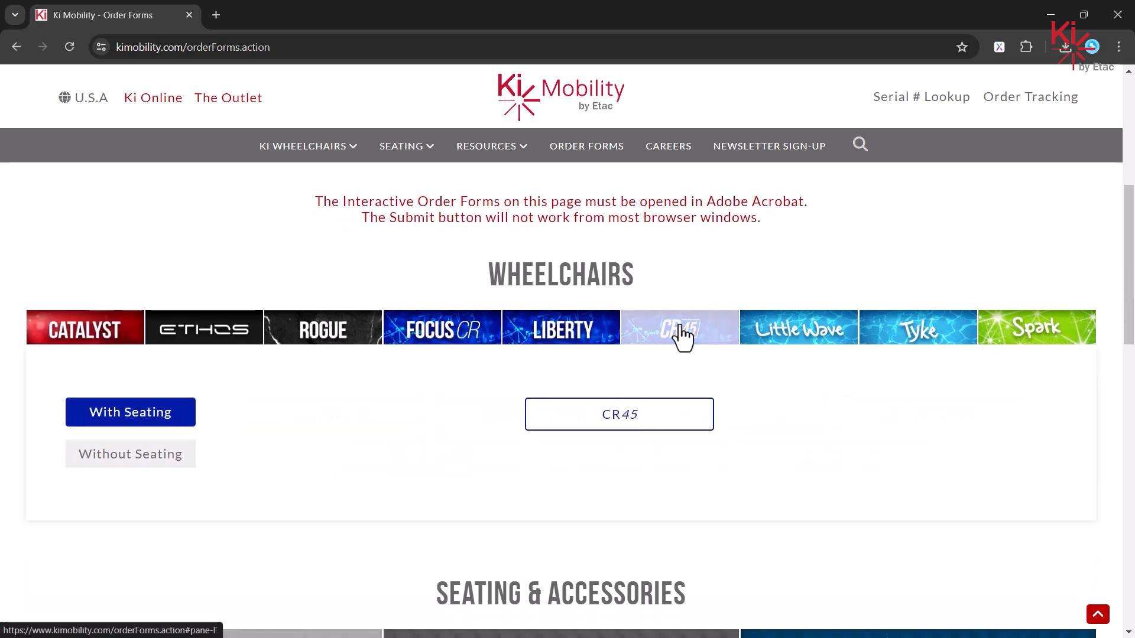
{"action": "left_click", "coordinate": [422, 334]}
{"action": "left_click", "coordinate": [103, 349]}
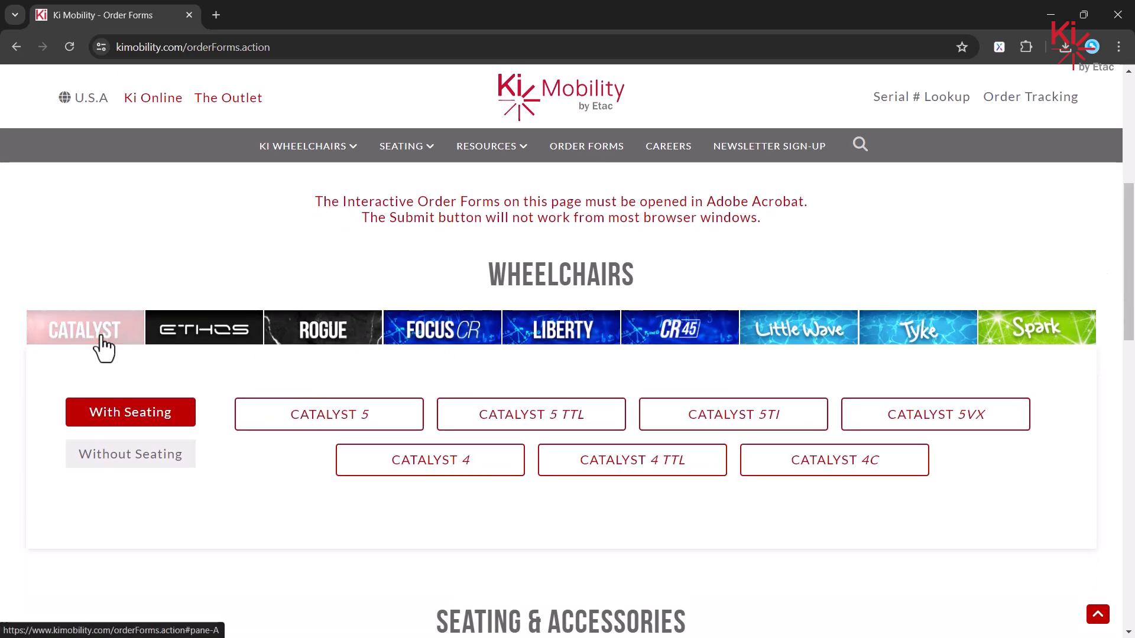
{"action": "left_click", "coordinate": [467, 472]}
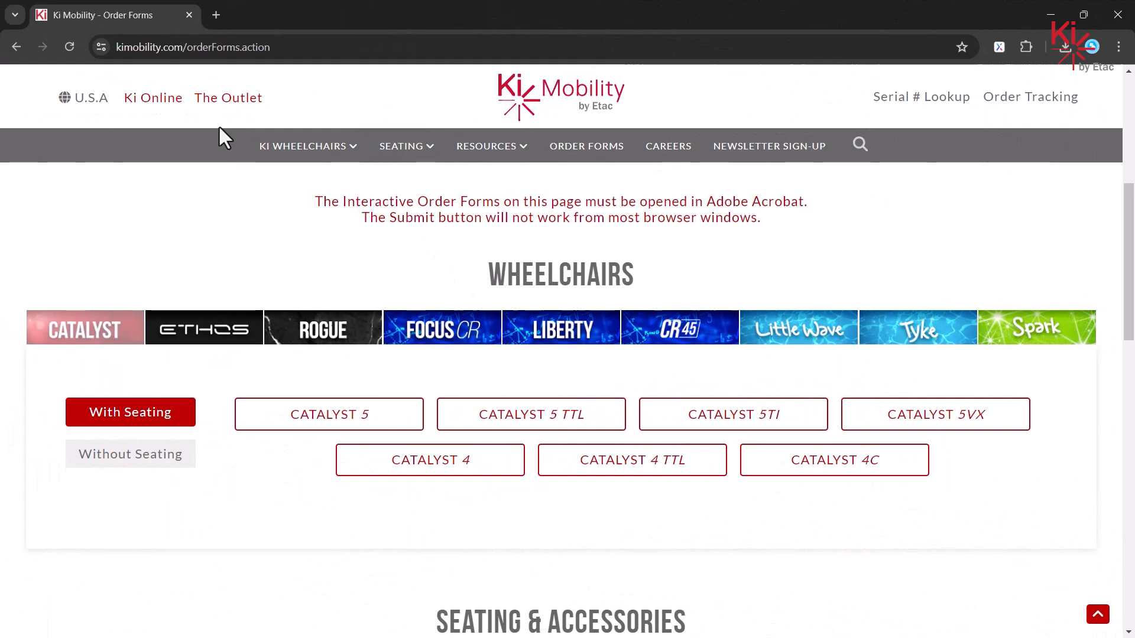
{"action": "left_click", "coordinate": [153, 98]}
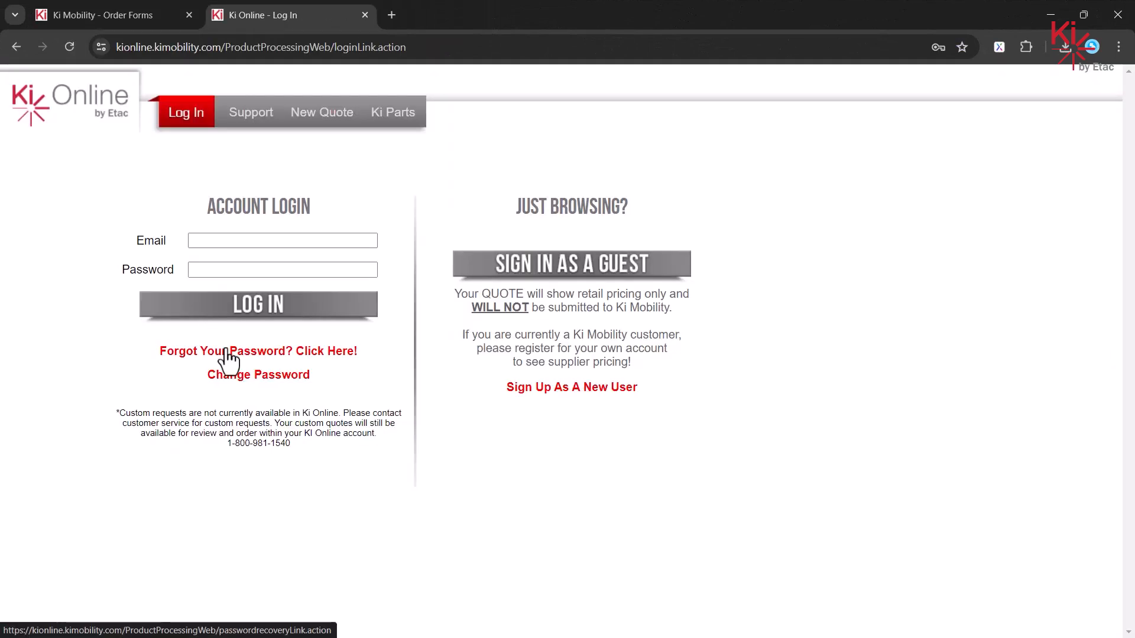
Step: Sign in to Ki Online with the saved autofill login and begin a New Quote
{"action": "left_click", "coordinate": [210, 240]}
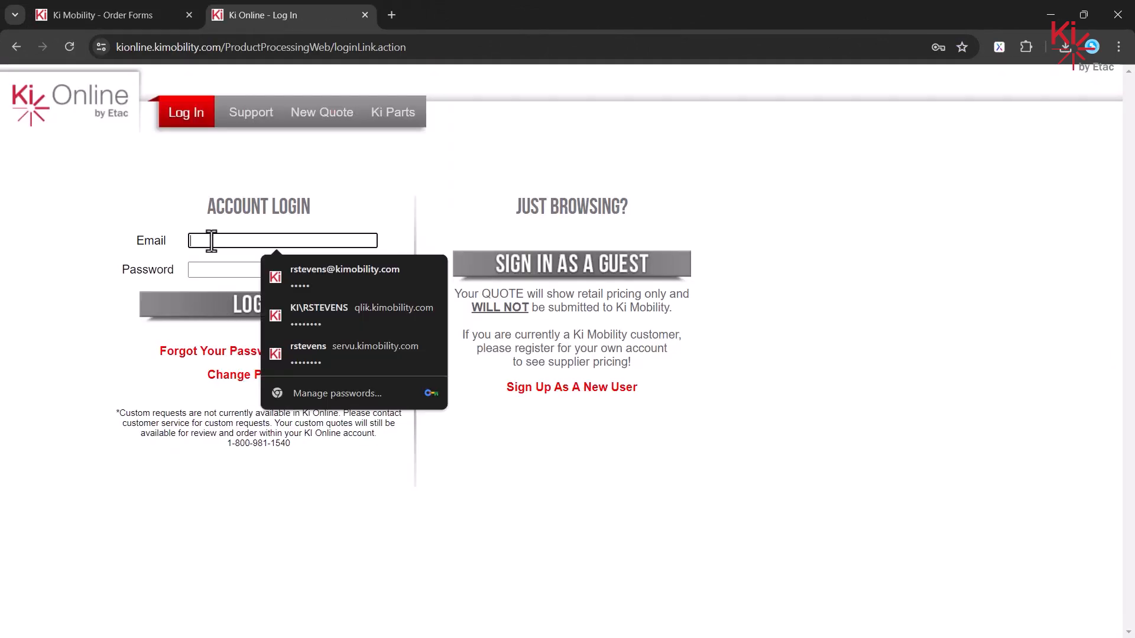
{"action": "left_click", "coordinate": [323, 275]}
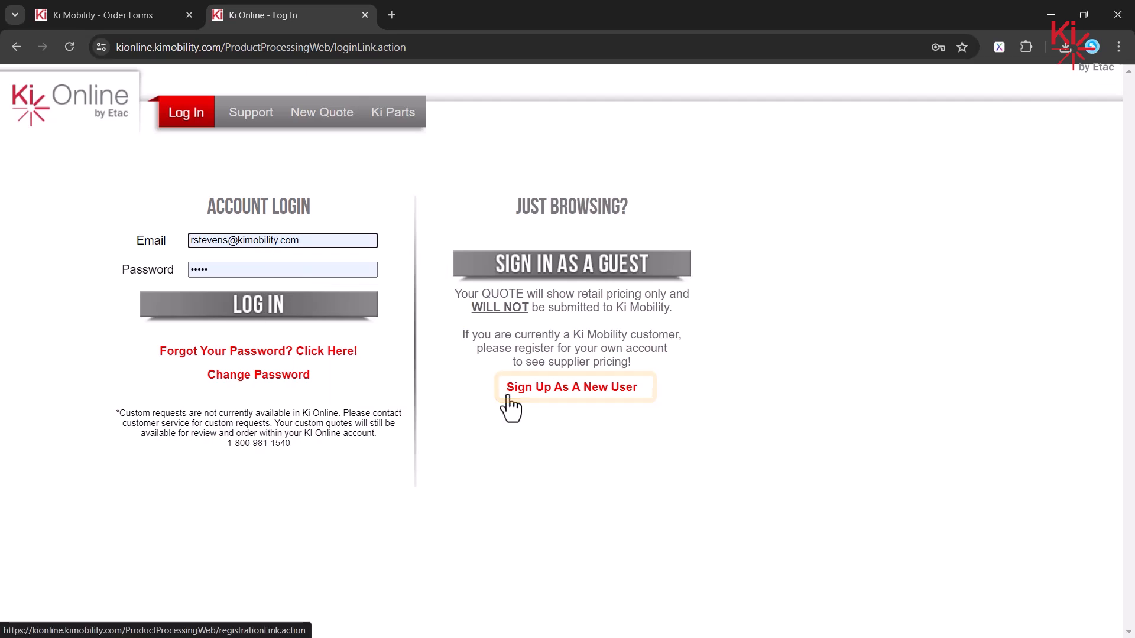
{"action": "left_click", "coordinate": [223, 312]}
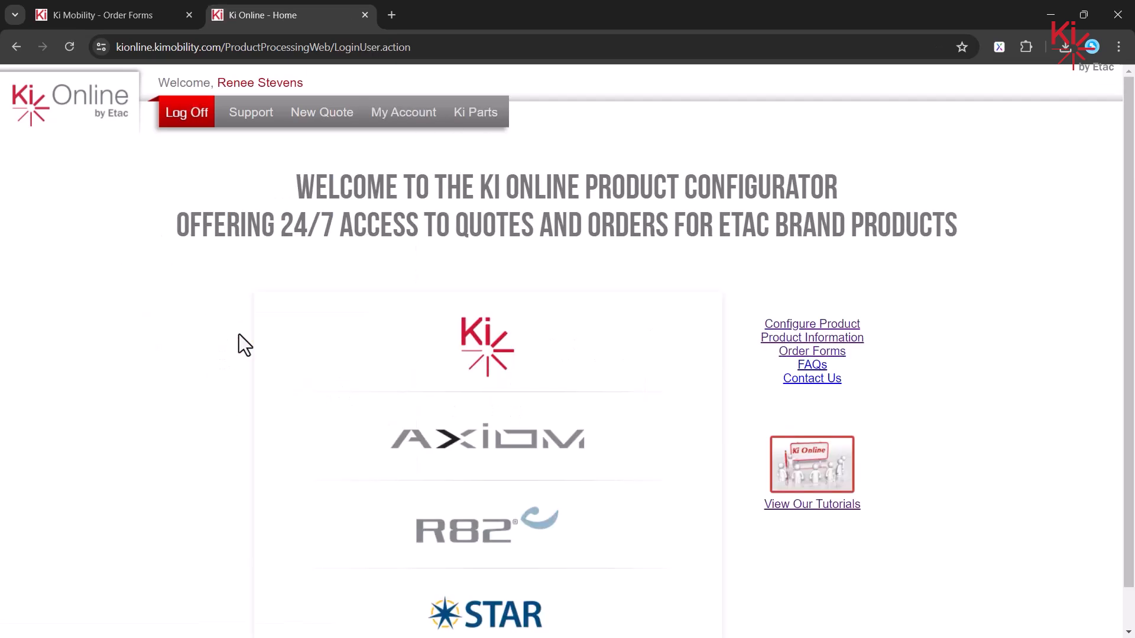
{"action": "left_click", "coordinate": [320, 114]}
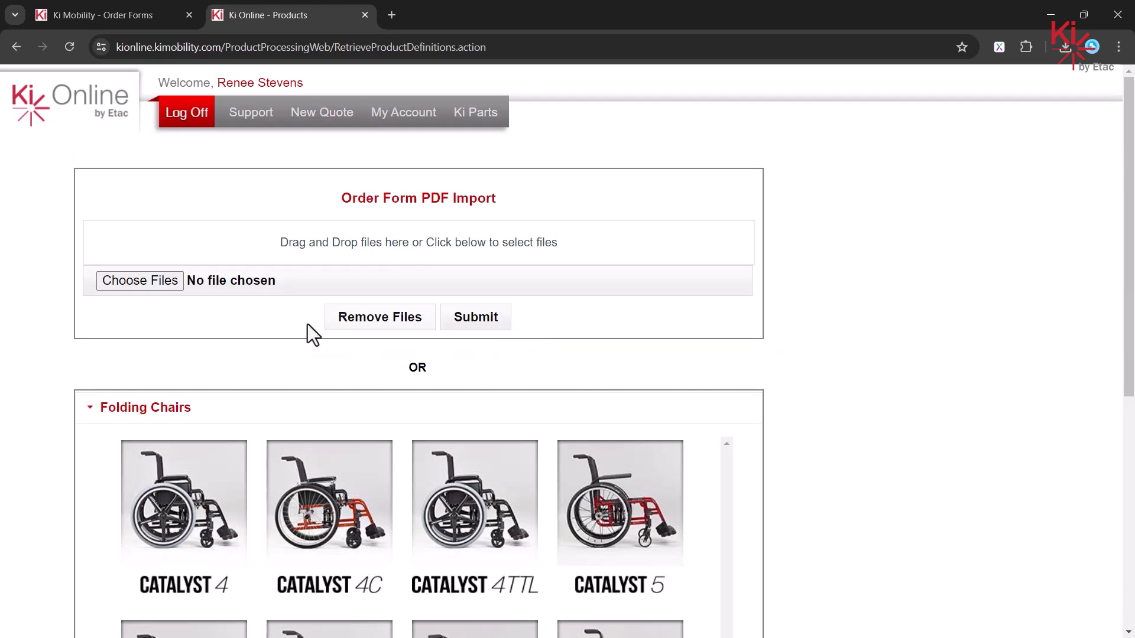
Step: Import Catalyst4 Completed Order Form.pdf from the 1 Ki Order Forms folder into the quote
{"action": "left_click", "coordinate": [140, 281]}
{"action": "double_click", "coordinate": [267, 116]}
{"action": "left_click", "coordinate": [246, 125]}
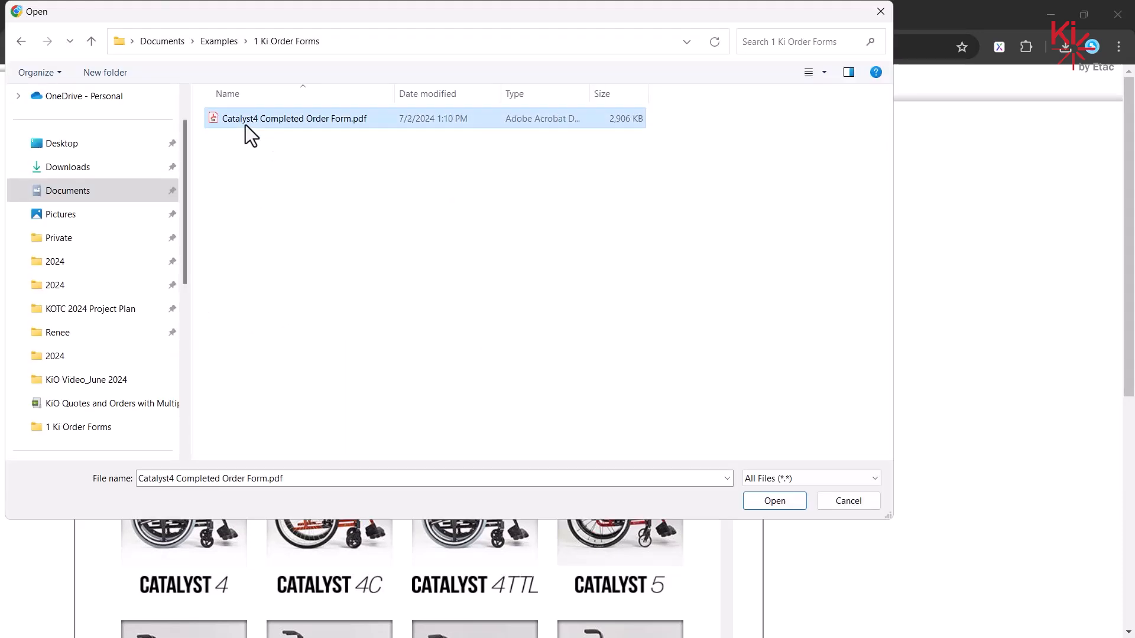
{"action": "left_click", "coordinate": [768, 506]}
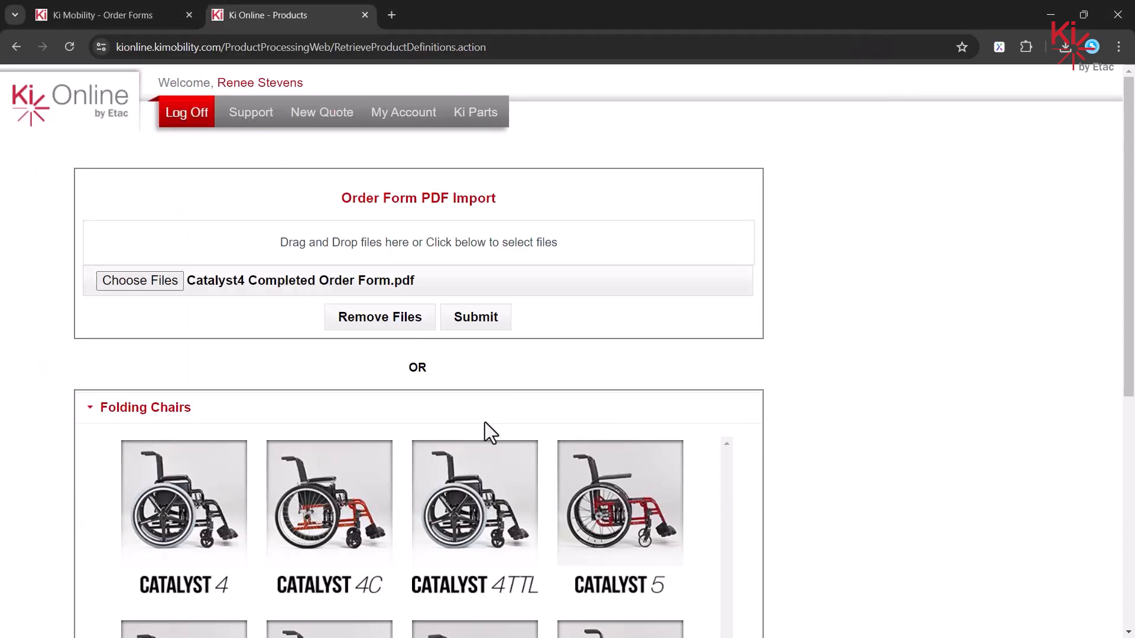
{"action": "left_click", "coordinate": [477, 319]}
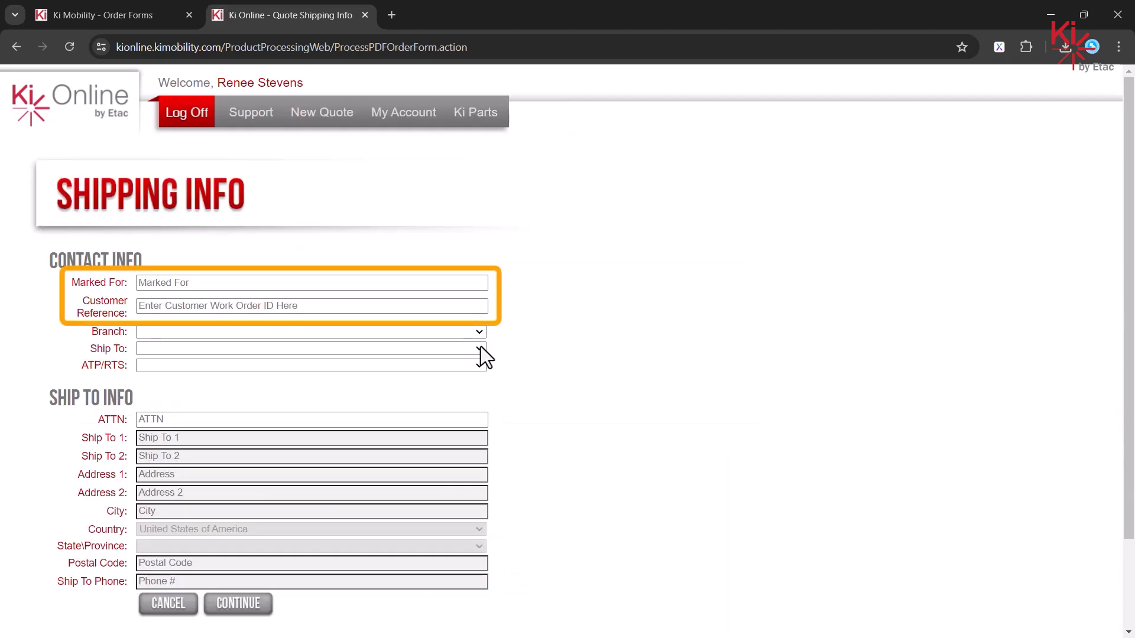
Step: Enter the marked-for contact name and set the branch to Ki Mobility
{"action": "left_click", "coordinate": [206, 284]}
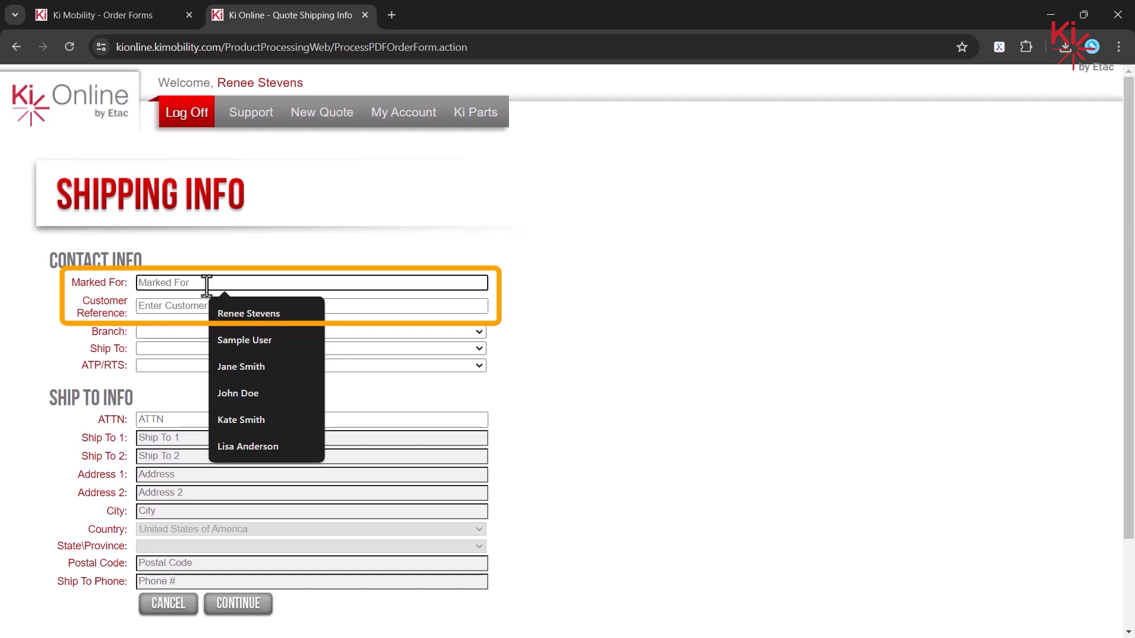
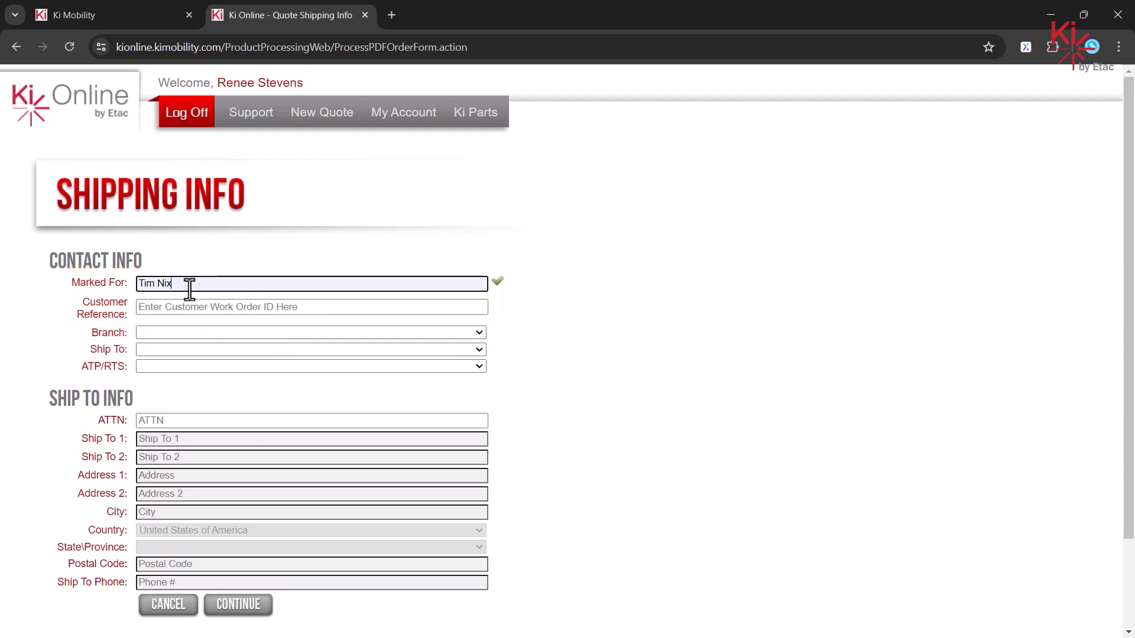
{"action": "left_click", "coordinate": [219, 332]}
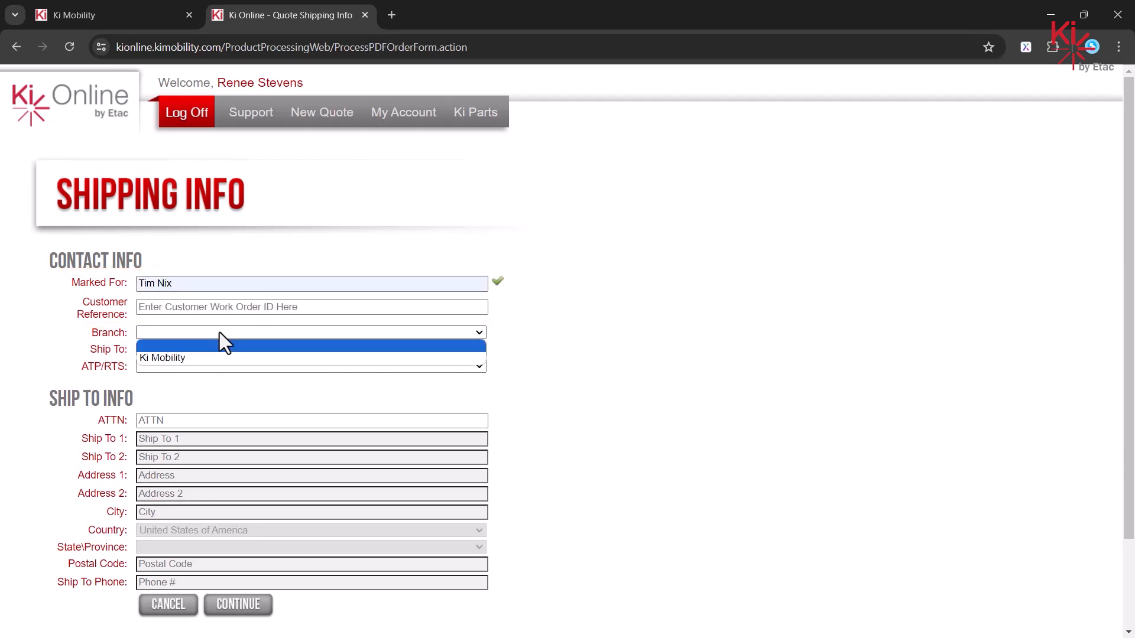
{"action": "left_click", "coordinate": [208, 361]}
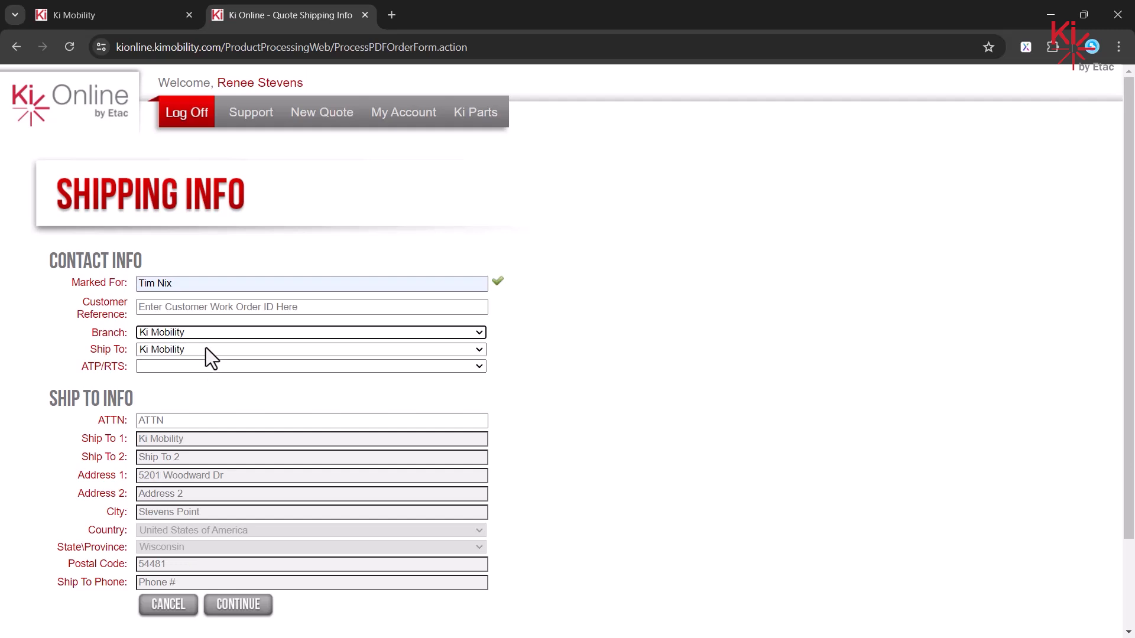
Step: Set Ship To to Ki Mobility instead of a residential drop ship
{"action": "left_click", "coordinate": [206, 348]}
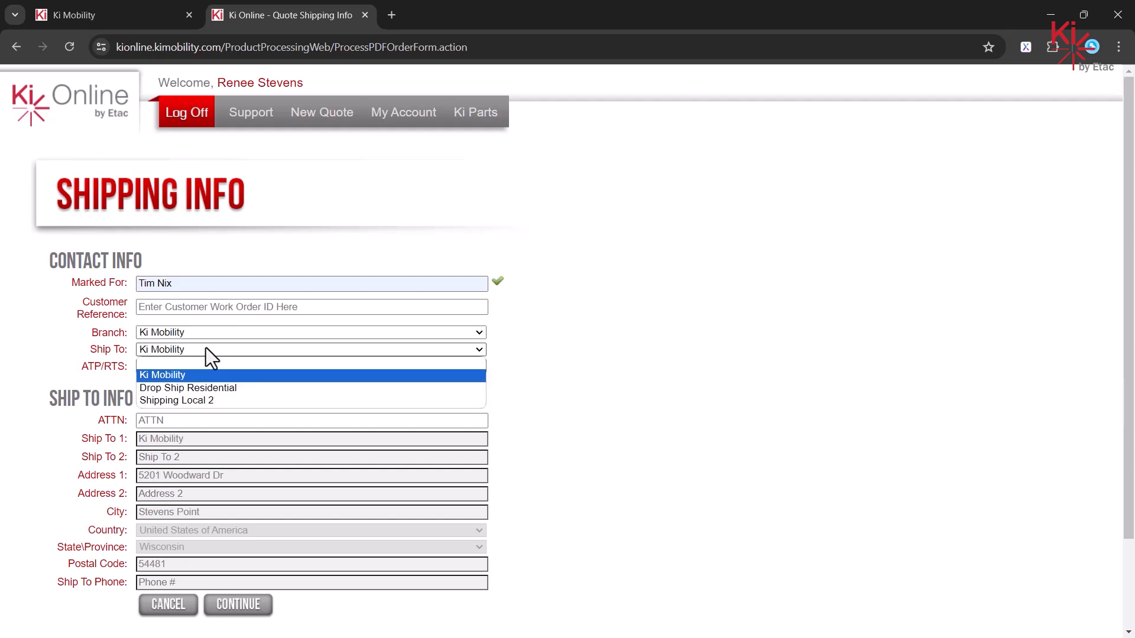
{"action": "left_click", "coordinate": [252, 389]}
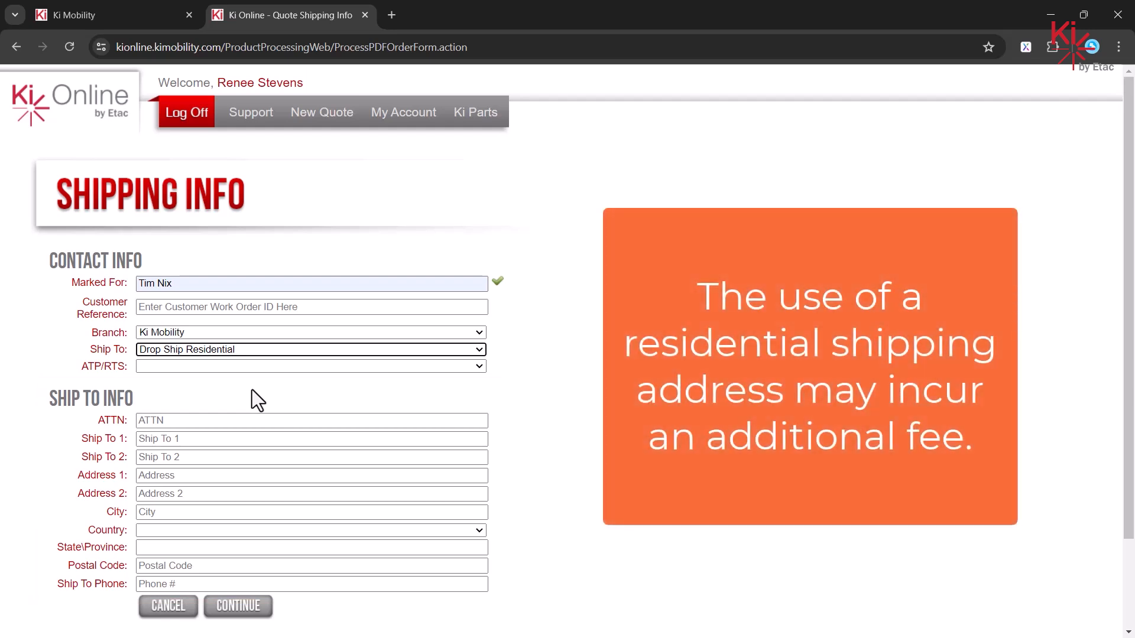
{"action": "left_click", "coordinate": [257, 350]}
{"action": "left_click", "coordinate": [243, 372]}
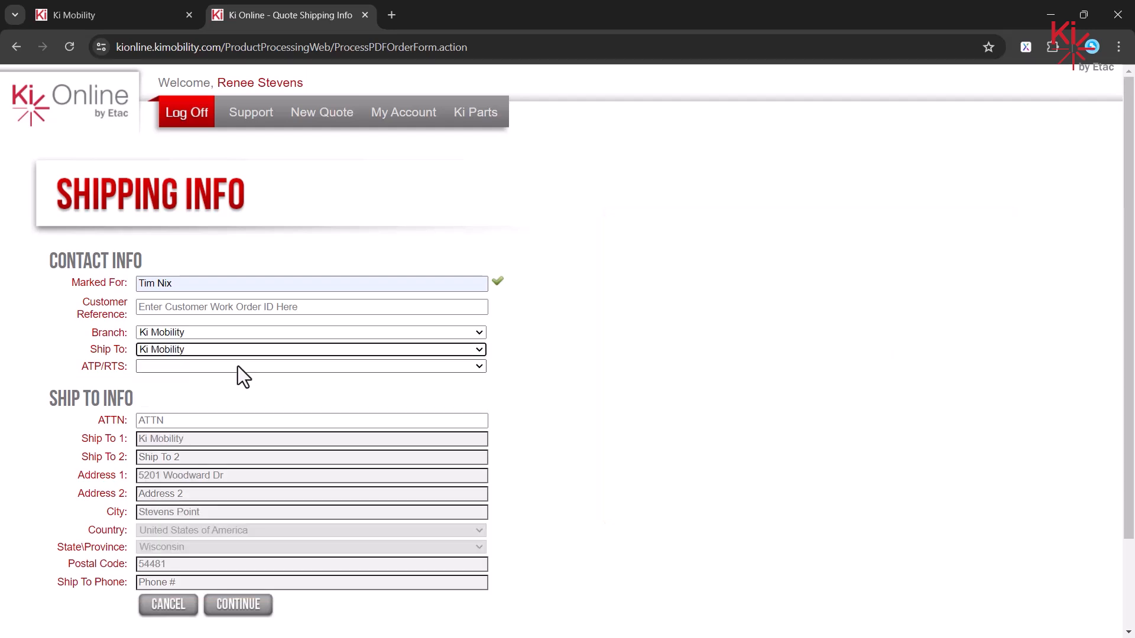
Step: Choose Other for ATP/RTS, enter the suggested contact's name, and continue
{"action": "left_click", "coordinate": [237, 367]}
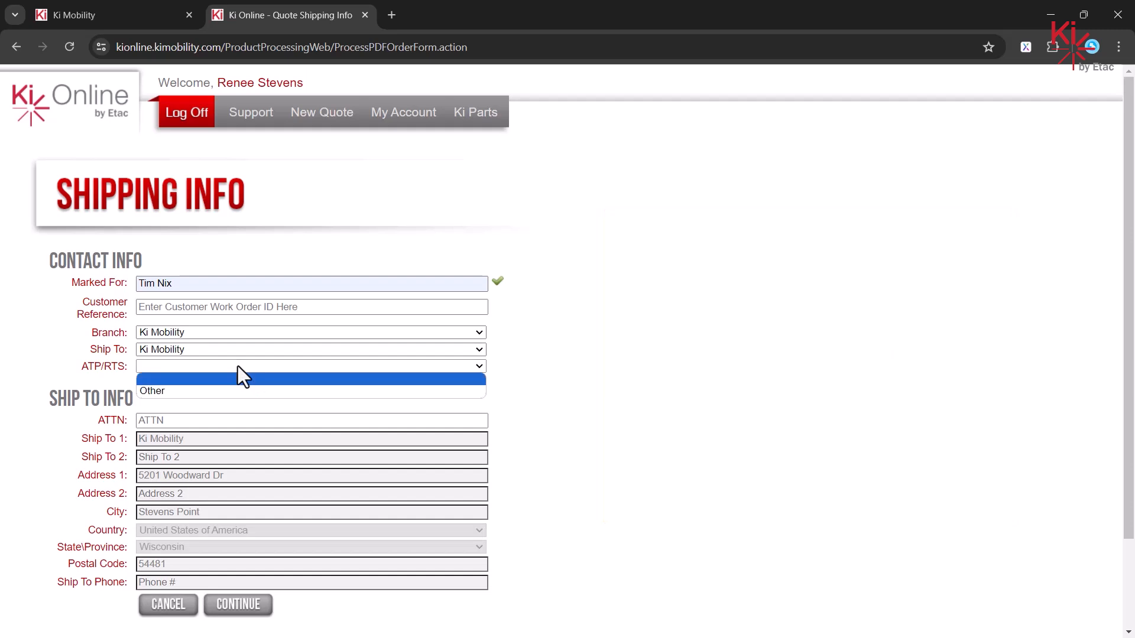
{"action": "left_click", "coordinate": [209, 391]}
{"action": "left_click", "coordinate": [198, 381]}
{"action": "type", "text": "Mike"}
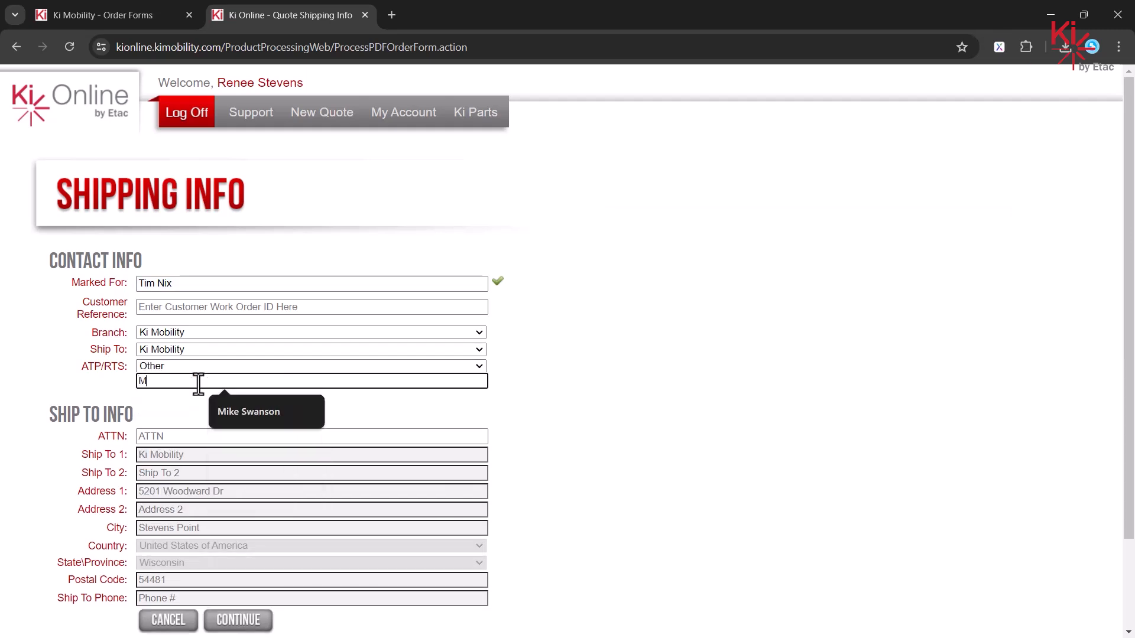
{"action": "left_click", "coordinate": [249, 412]}
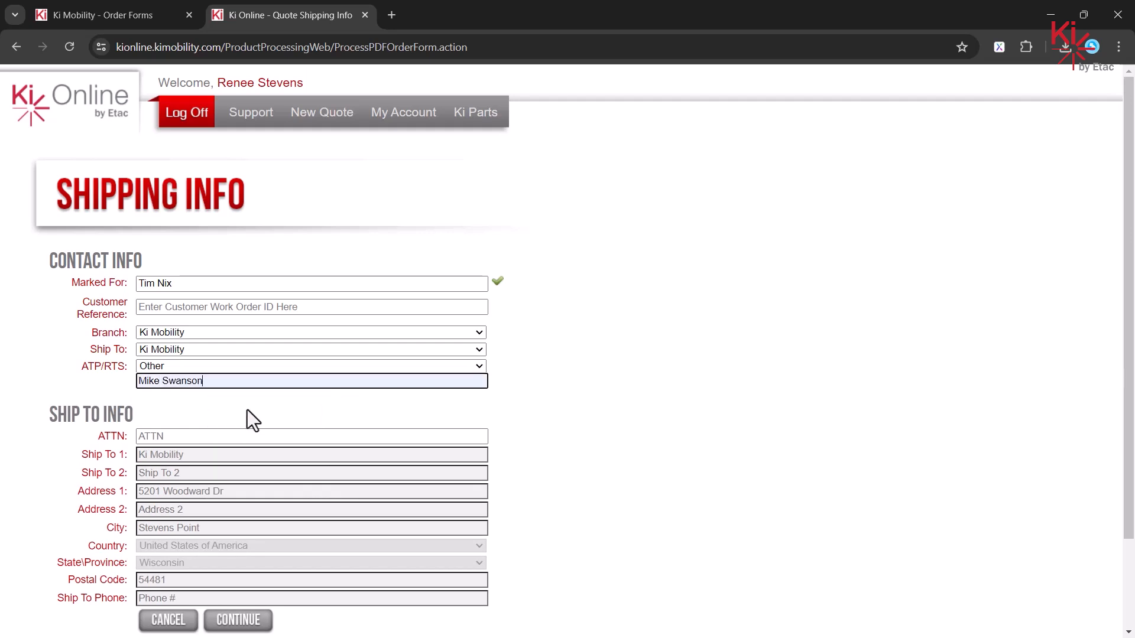
{"action": "left_click", "coordinate": [240, 621]}
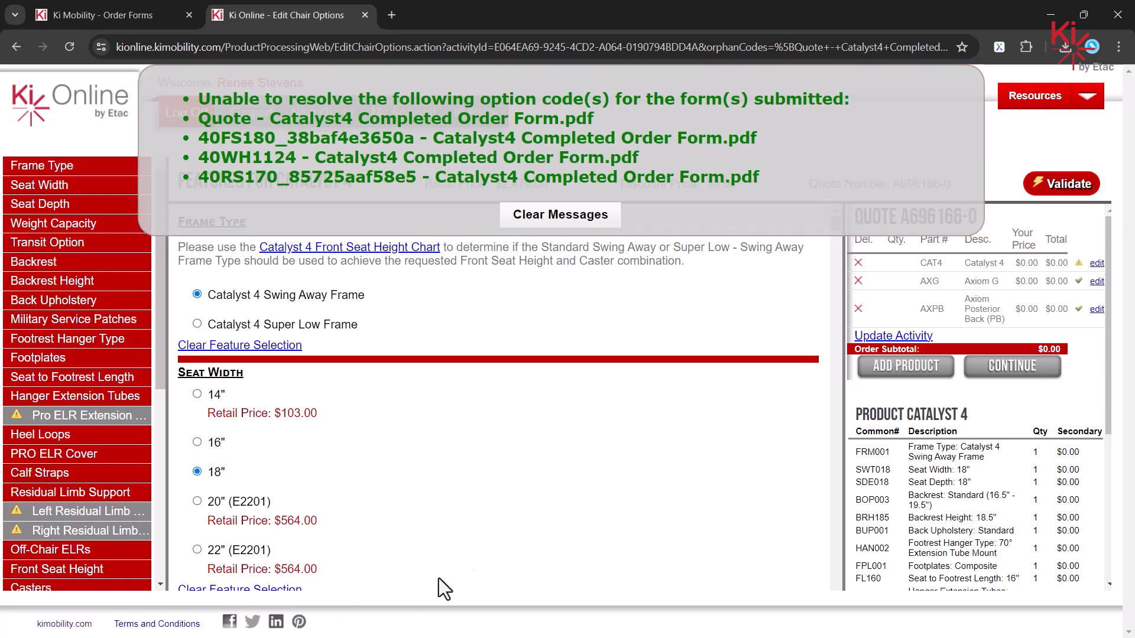
Step: Clear the option code messages, validate, and set Weight Capacity to 250 lbs
{"action": "left_click", "coordinate": [550, 218]}
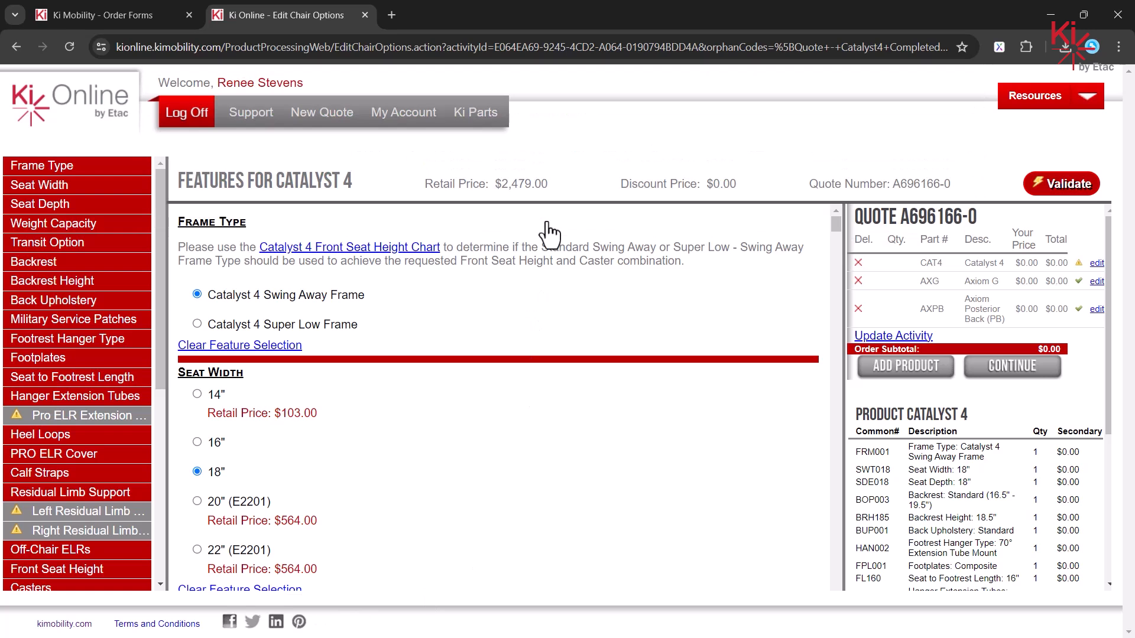
{"action": "left_click", "coordinate": [1085, 195]}
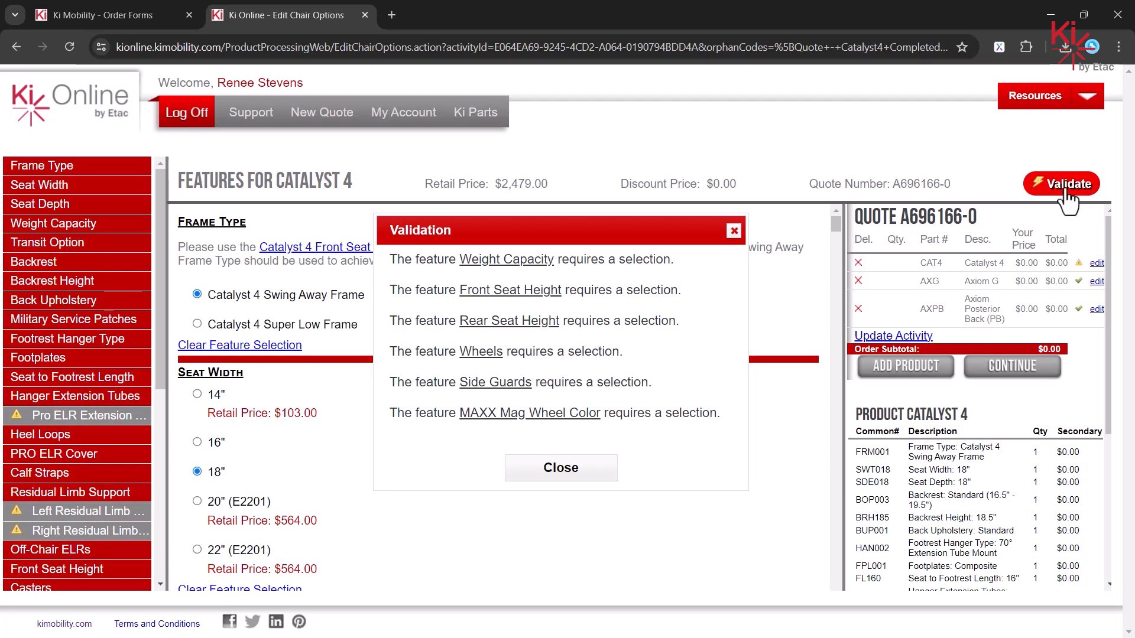
{"action": "left_click", "coordinate": [499, 260]}
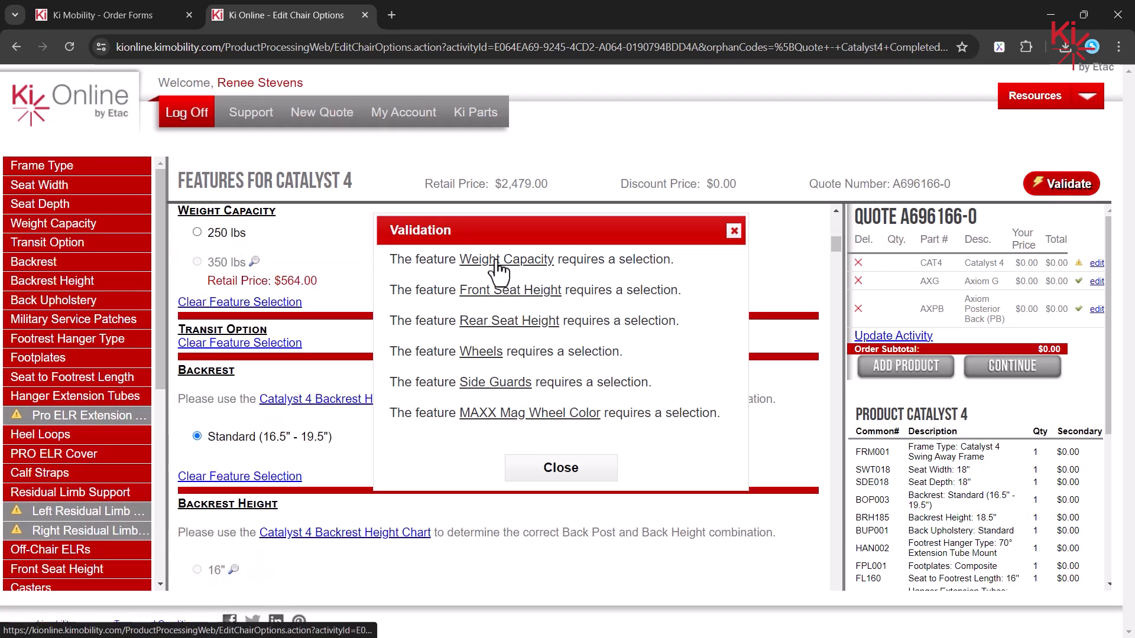
{"action": "left_click", "coordinate": [197, 232]}
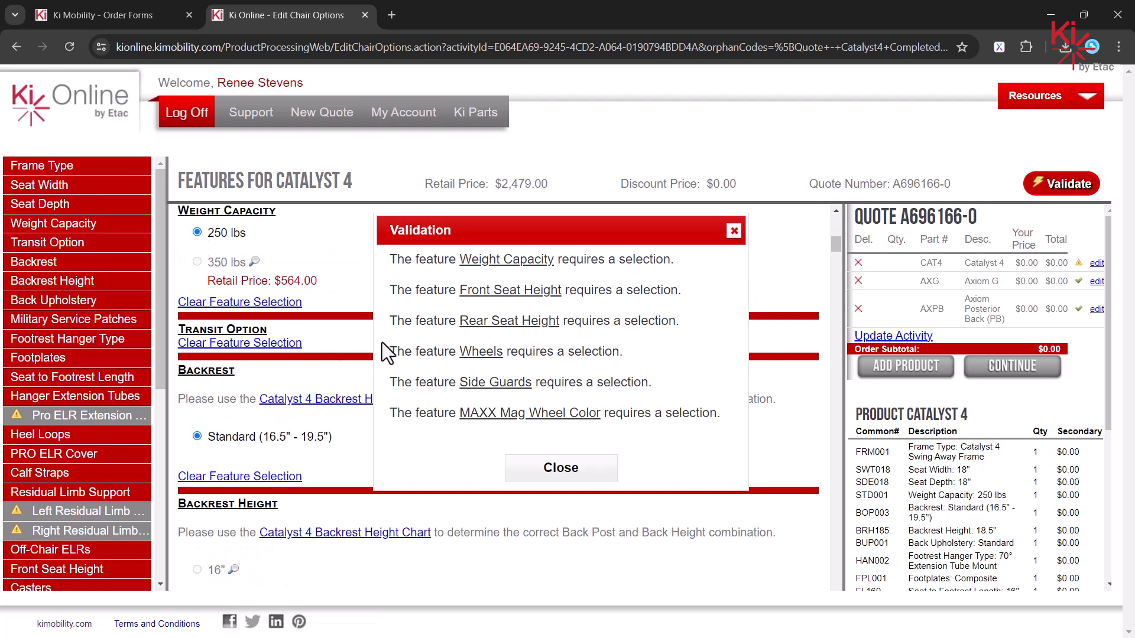
Step: Check the Front Seat Height options, including why 18" is unavailable, then revalidate
{"action": "left_click", "coordinate": [509, 292]}
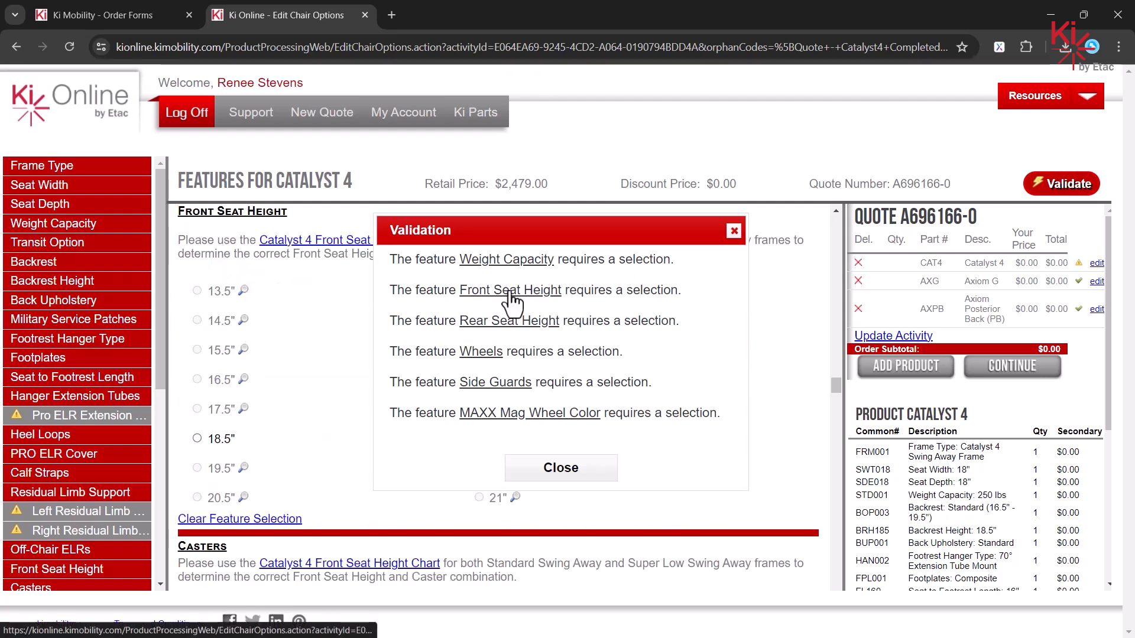
{"action": "left_click", "coordinate": [734, 231]}
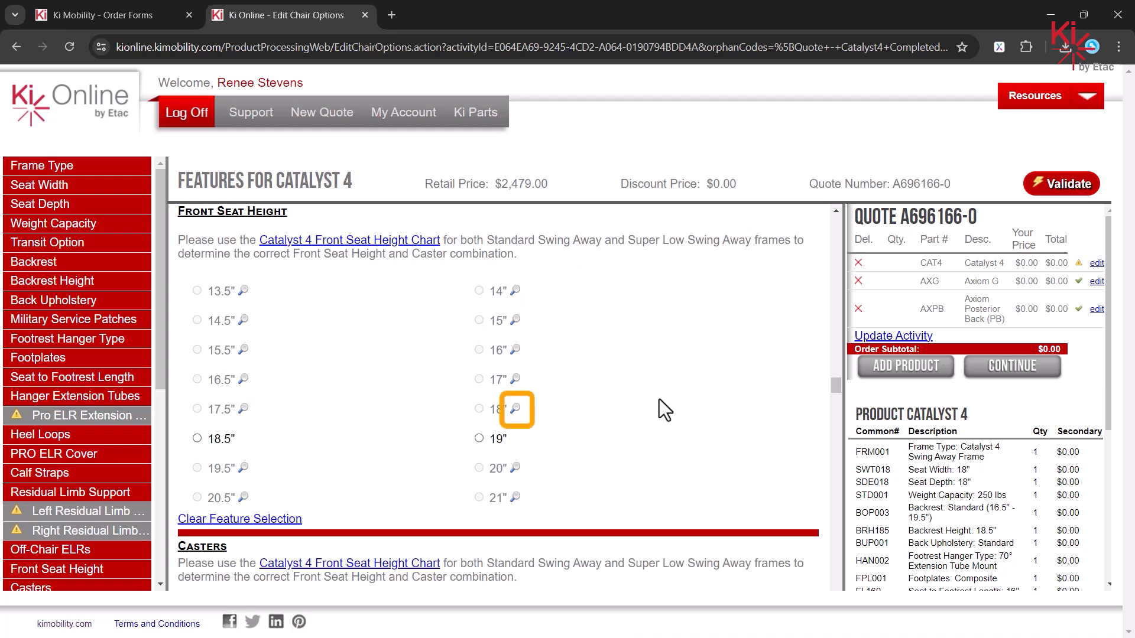
{"action": "left_click", "coordinate": [516, 409]}
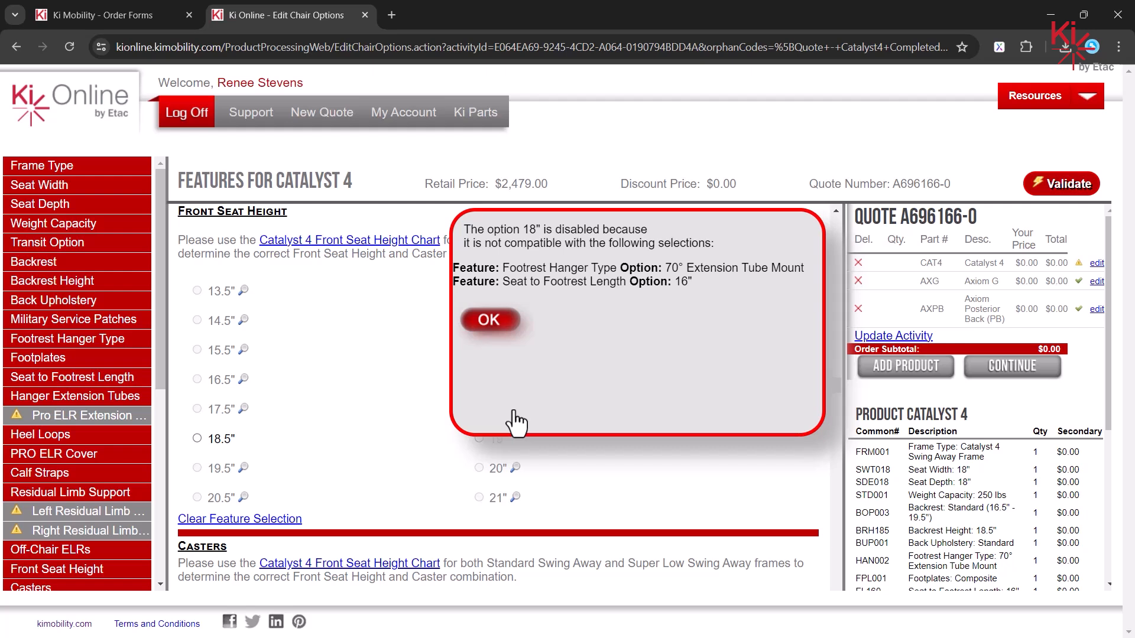
{"action": "left_click", "coordinate": [493, 324]}
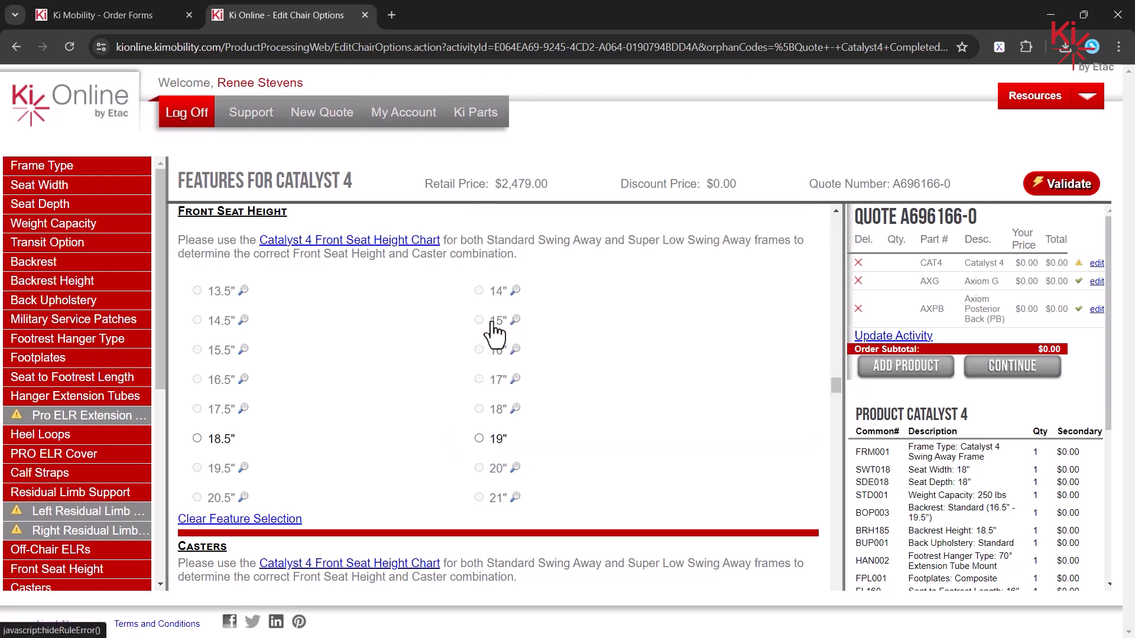
{"action": "left_click", "coordinate": [1064, 192]}
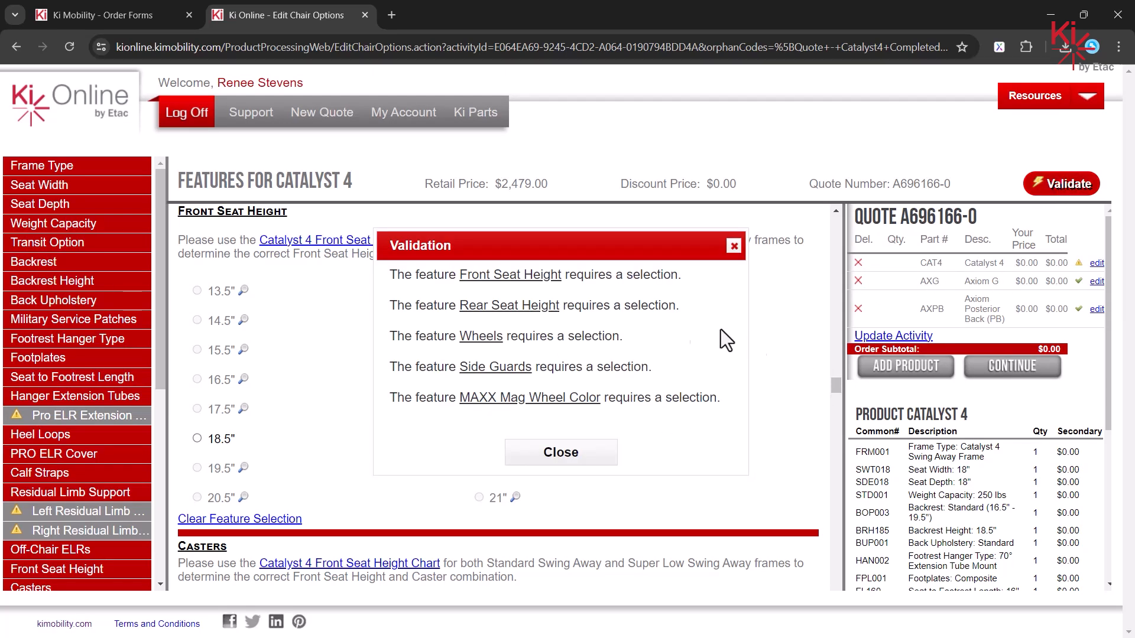
{"action": "left_click", "coordinate": [587, 451]}
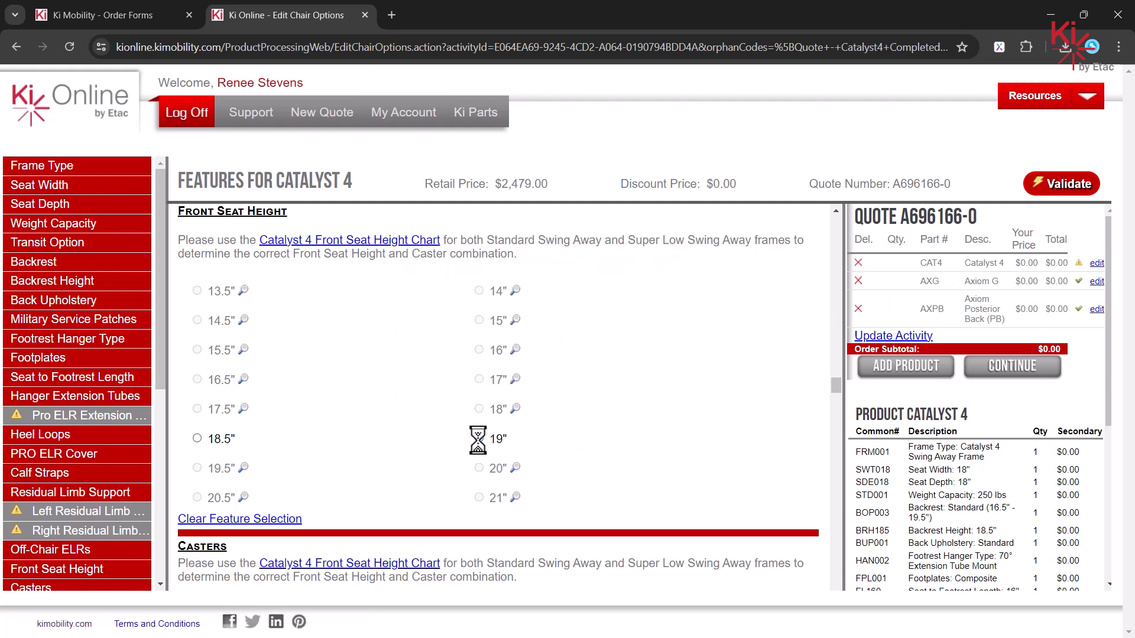
{"action": "left_click", "coordinate": [1062, 184]}
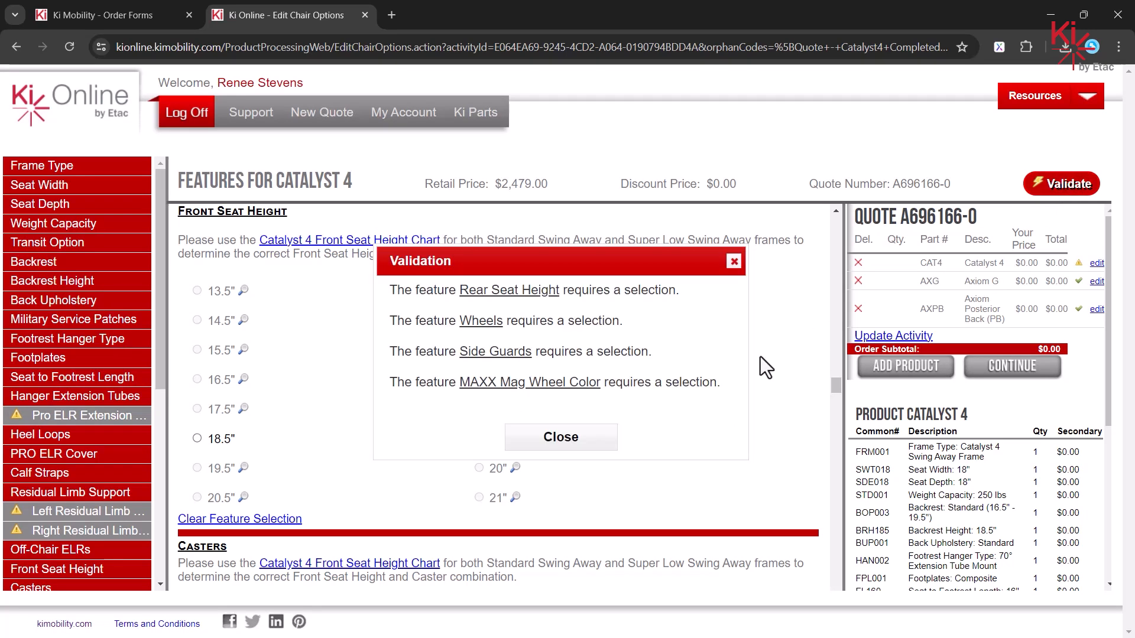
Step: Set rear seat height 18", 22" MAXX Mag - Black wheels, and Composite Side Guards (K0108)
{"action": "left_click", "coordinate": [520, 293]}
{"action": "left_click_drag", "start_coordinate": [629, 260], "coordinate": [946, 226]}
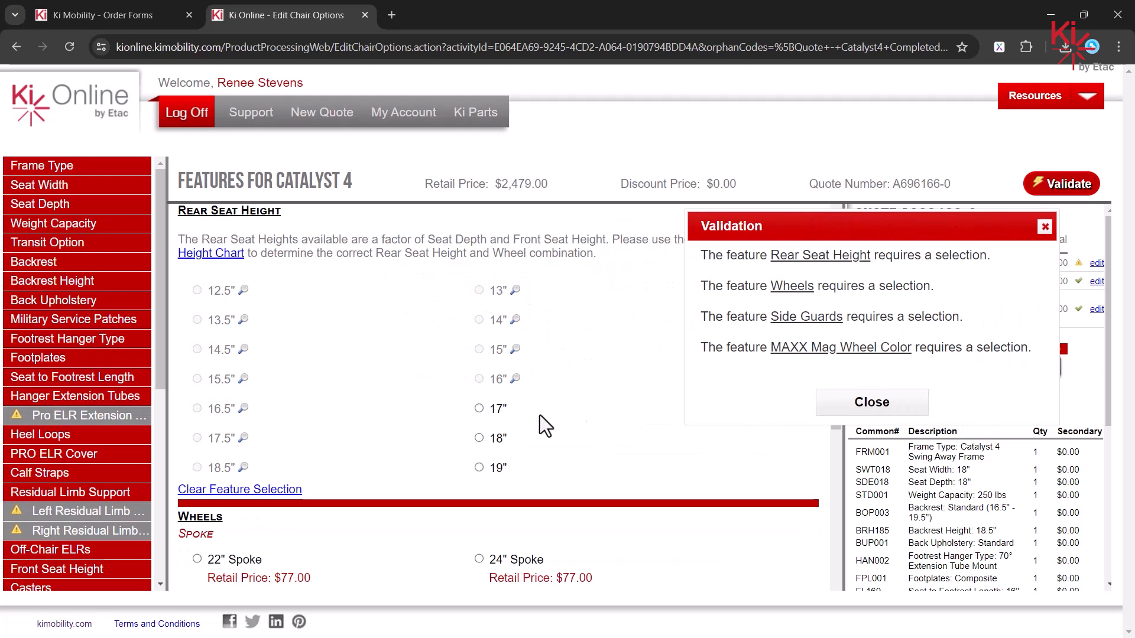
{"action": "left_click", "coordinate": [479, 438]}
{"action": "left_click", "coordinate": [795, 288]}
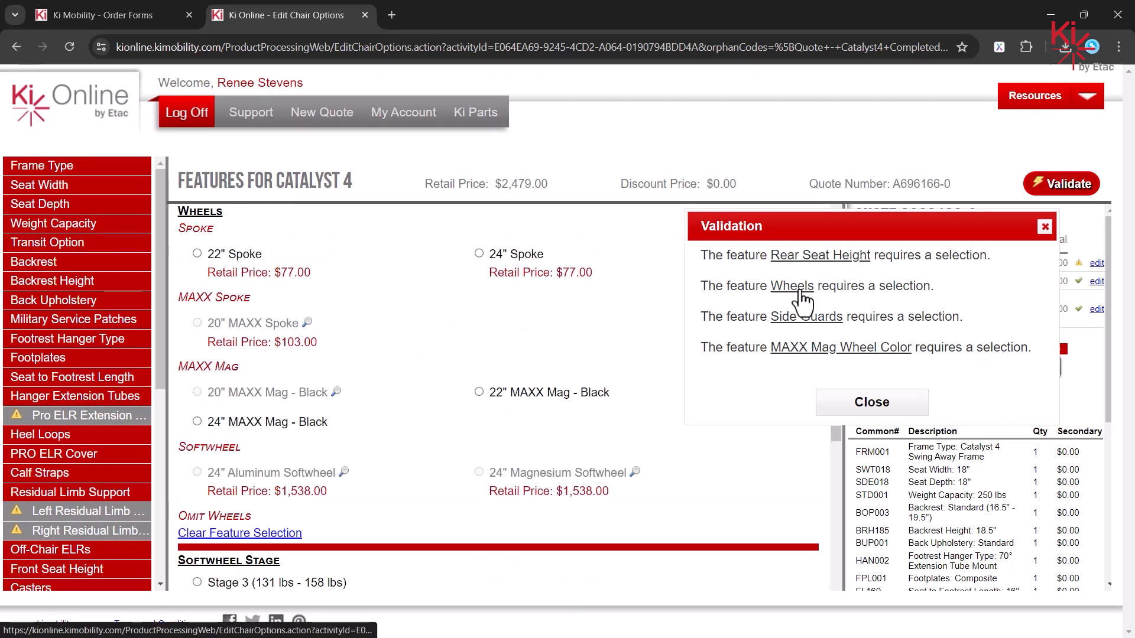
{"action": "left_click", "coordinate": [479, 393]}
{"action": "left_click", "coordinate": [795, 319]}
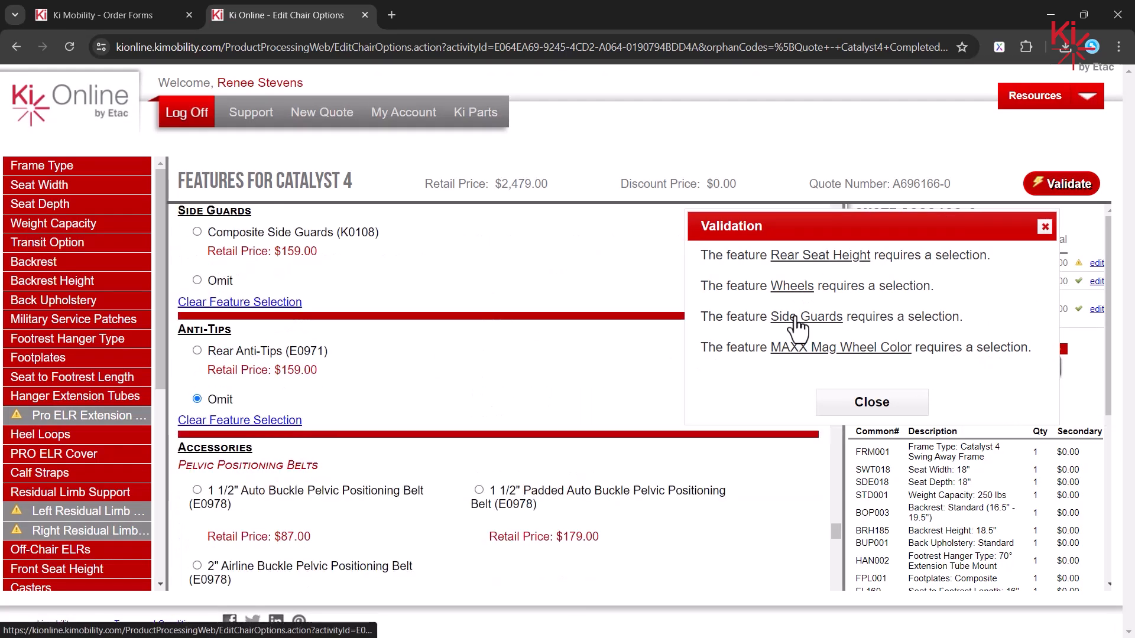
{"action": "left_click", "coordinate": [197, 232]}
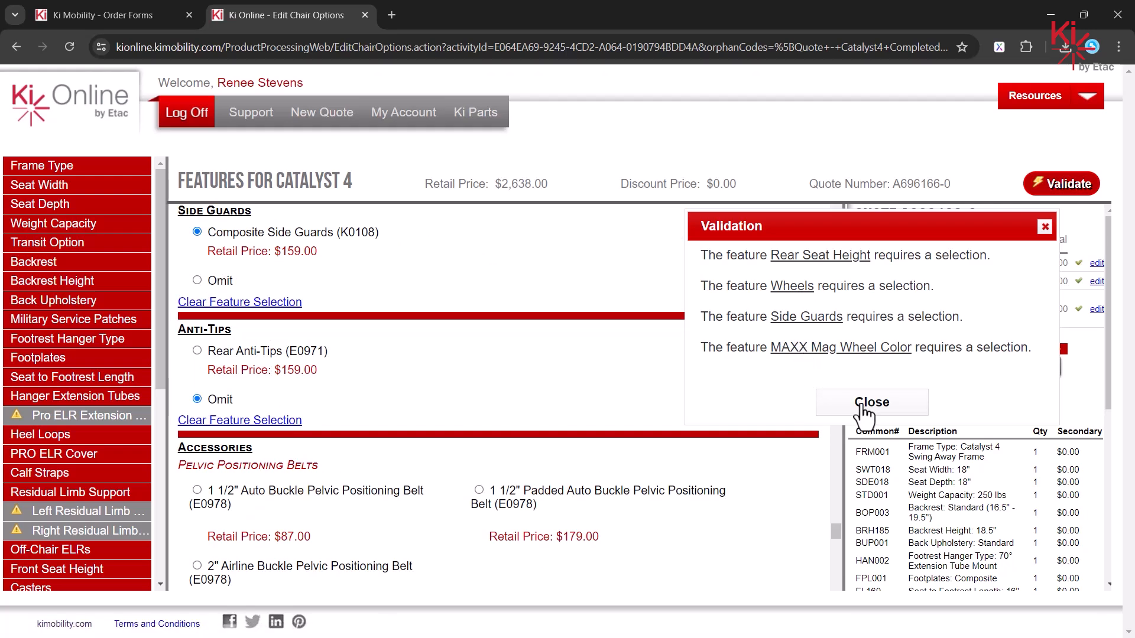
{"action": "left_click", "coordinate": [864, 407]}
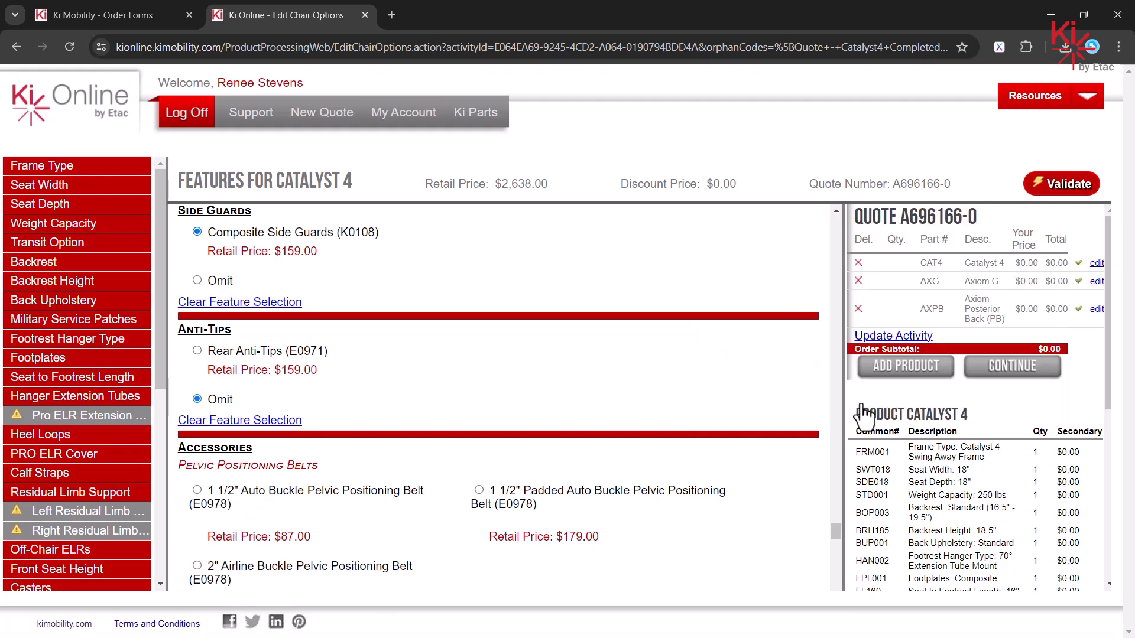
Step: Validate the quote, dismiss the success message, and proceed toward the cart
{"action": "left_click", "coordinate": [1062, 186]}
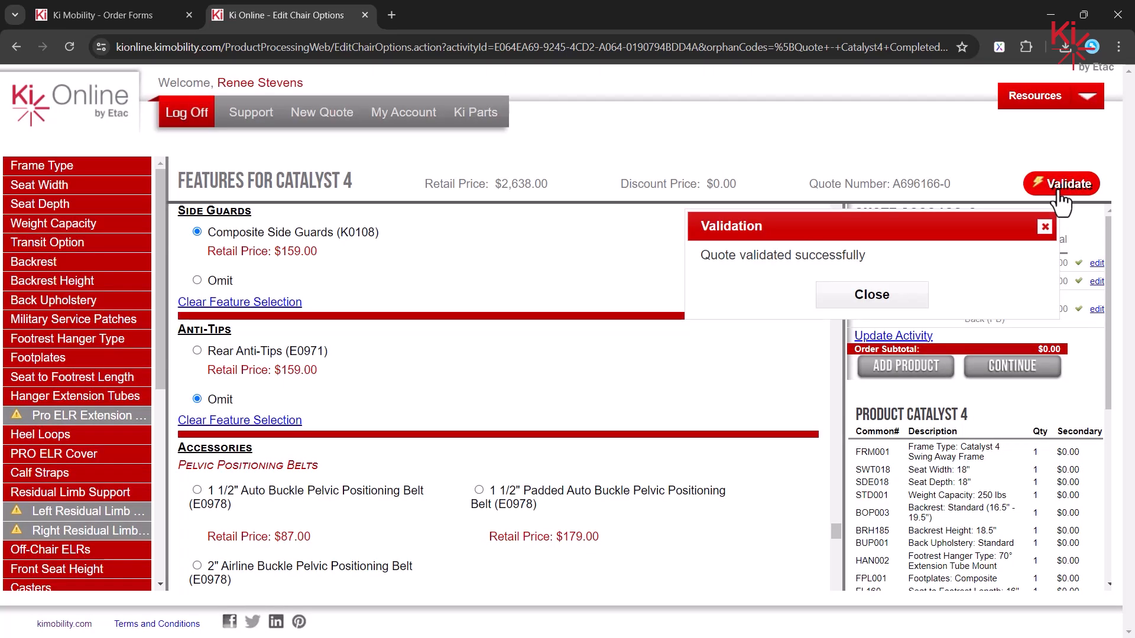
{"action": "left_click_drag", "start_coordinate": [952, 224], "coordinate": [628, 299]}
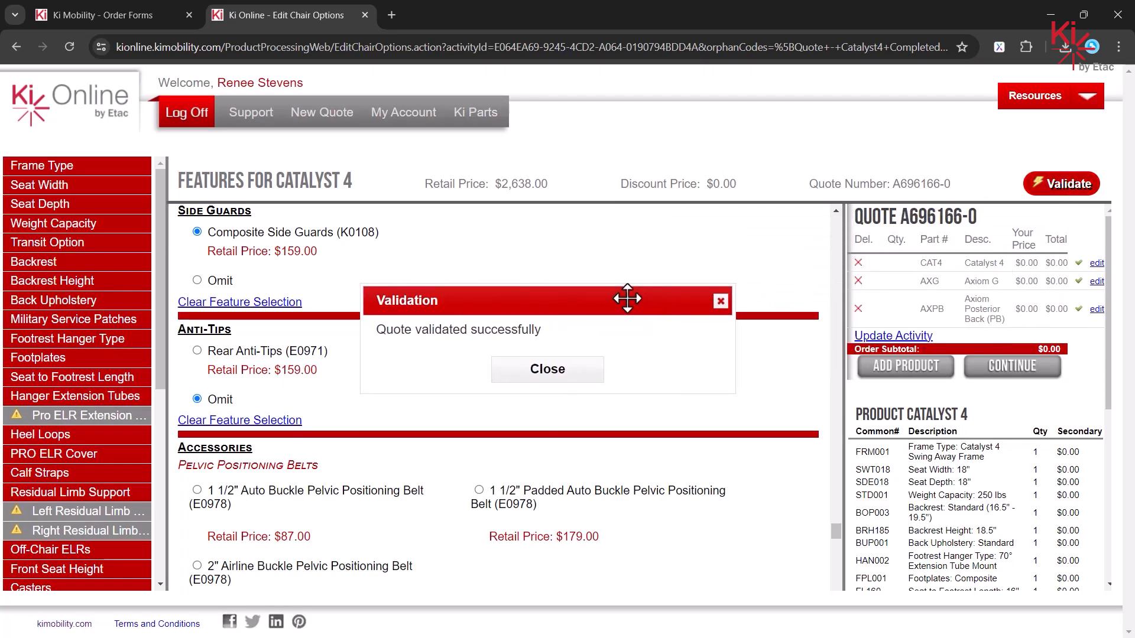
{"action": "left_click", "coordinate": [562, 377]}
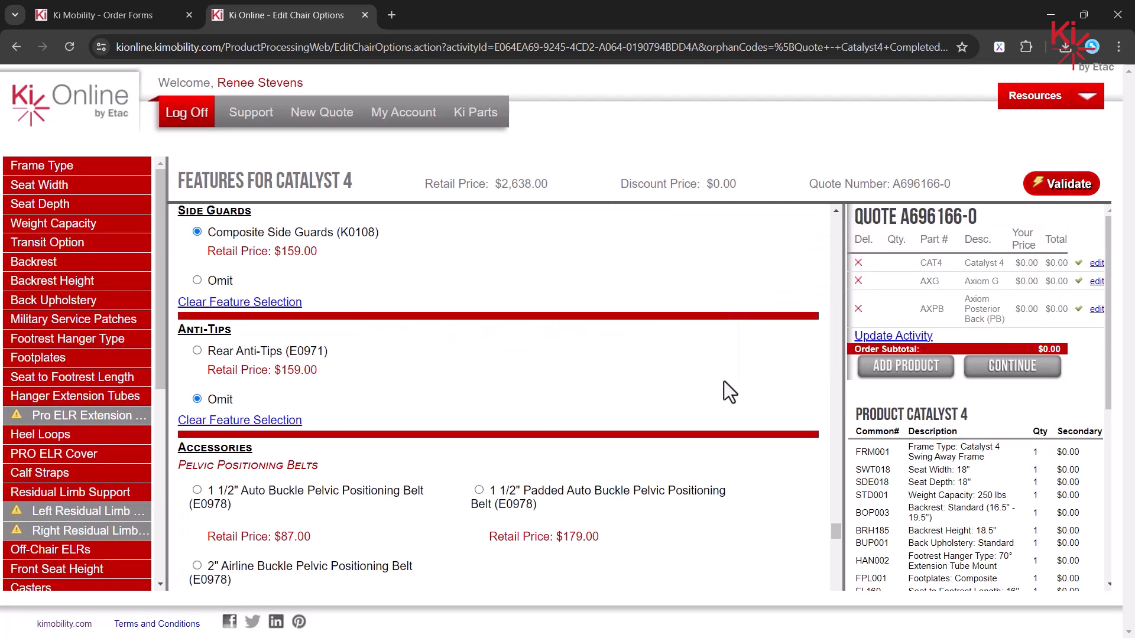
{"action": "left_click", "coordinate": [1009, 378]}
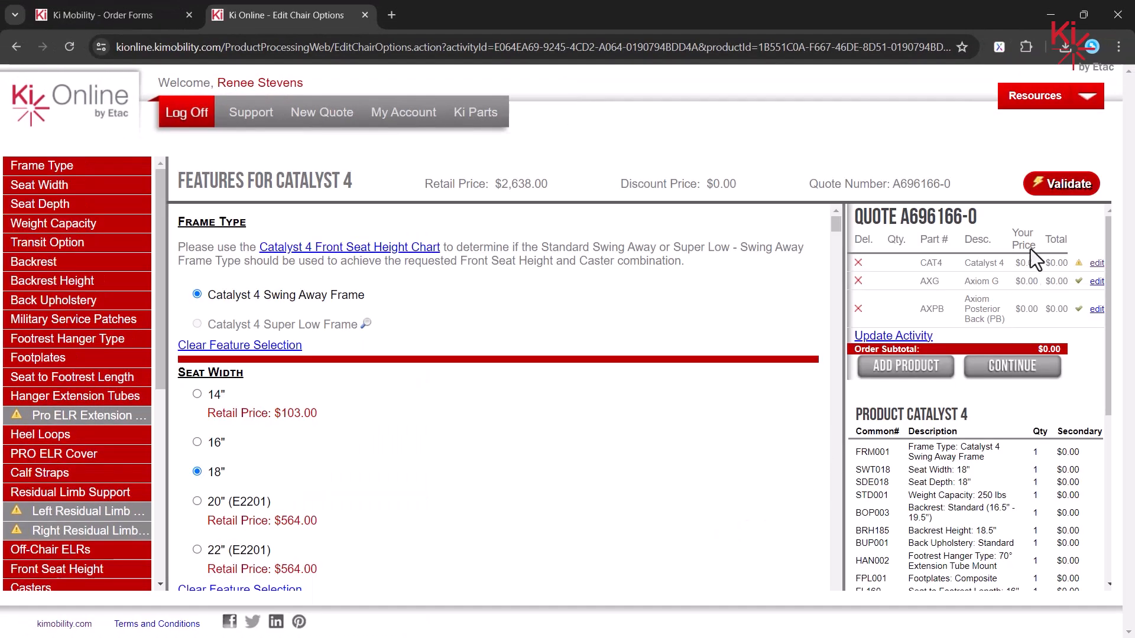
Step: Select 22" MAXX Mag - Black via the Wheels validation link, revalidate successfully, and continue to cart
{"action": "left_click", "coordinate": [1059, 185]}
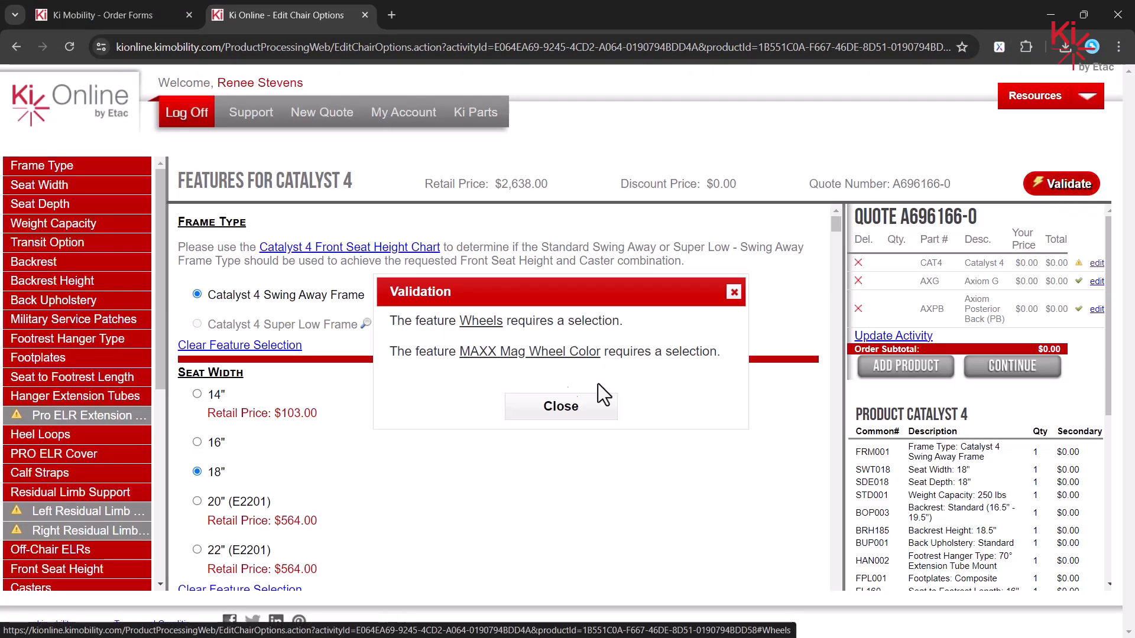
{"action": "left_click", "coordinate": [481, 324]}
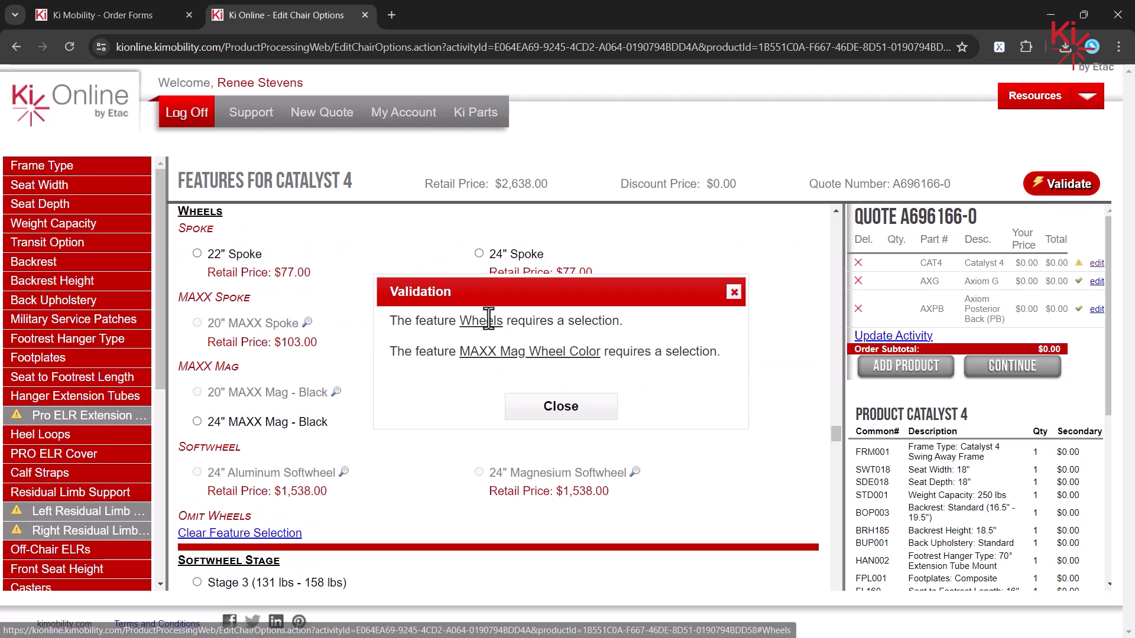
{"action": "left_click", "coordinate": [733, 293]}
{"action": "left_click", "coordinate": [479, 392]}
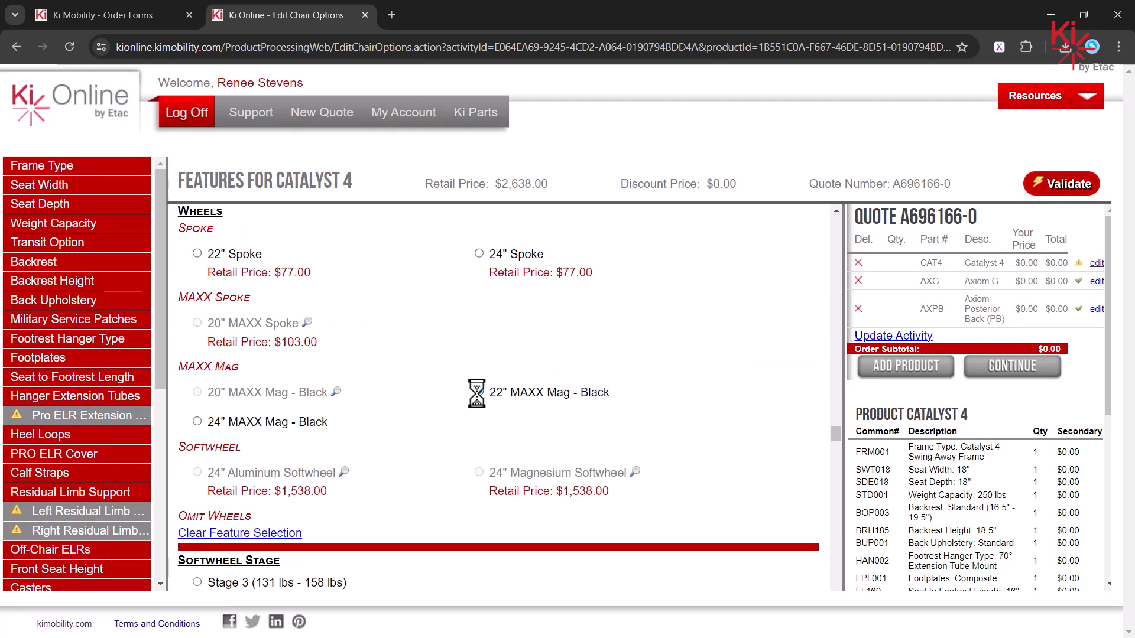
{"action": "left_click", "coordinate": [1046, 188]}
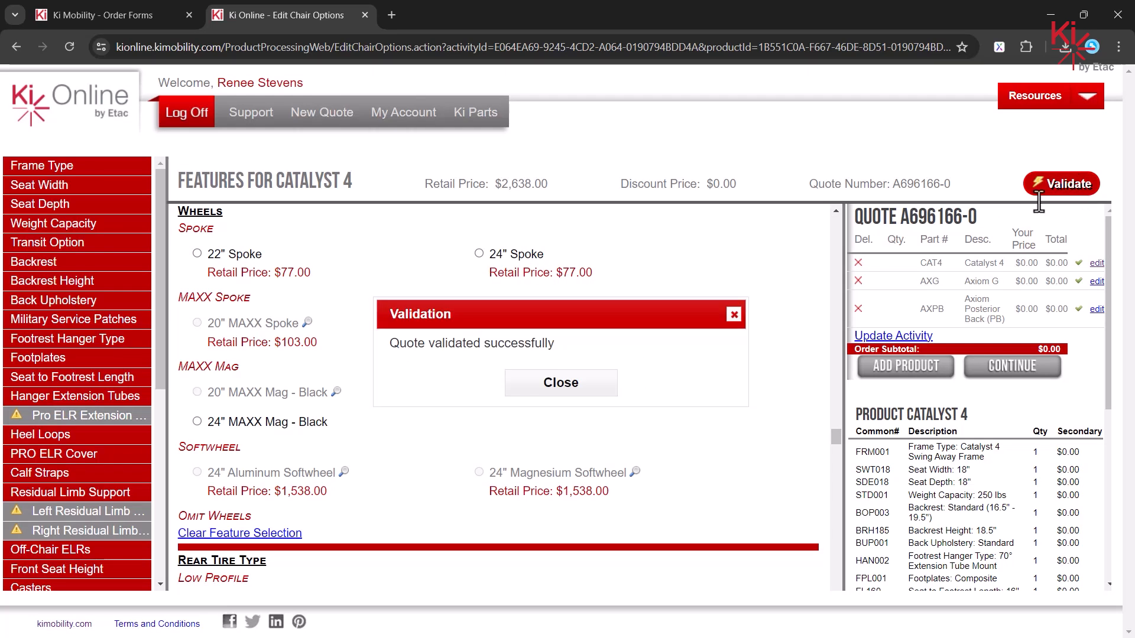
{"action": "left_click", "coordinate": [589, 388]}
{"action": "left_click", "coordinate": [1012, 373]}
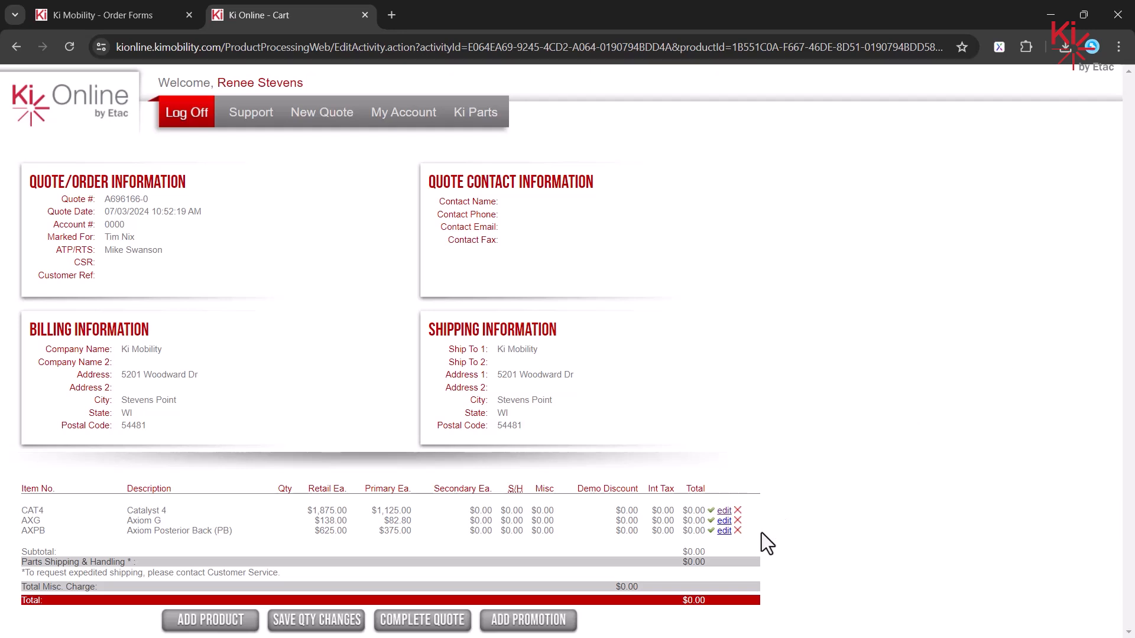
Step: Check the Axiom G cushion sizes via the AXG row edit, then Complete Quote
{"action": "left_click", "coordinate": [726, 522]}
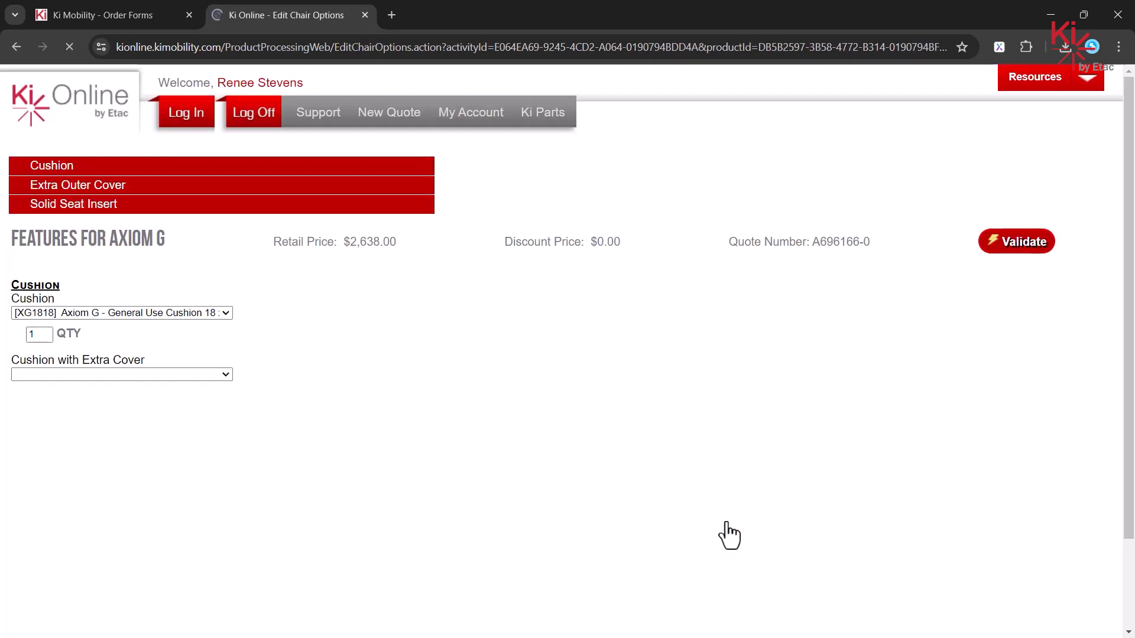
{"action": "left_click", "coordinate": [392, 250]}
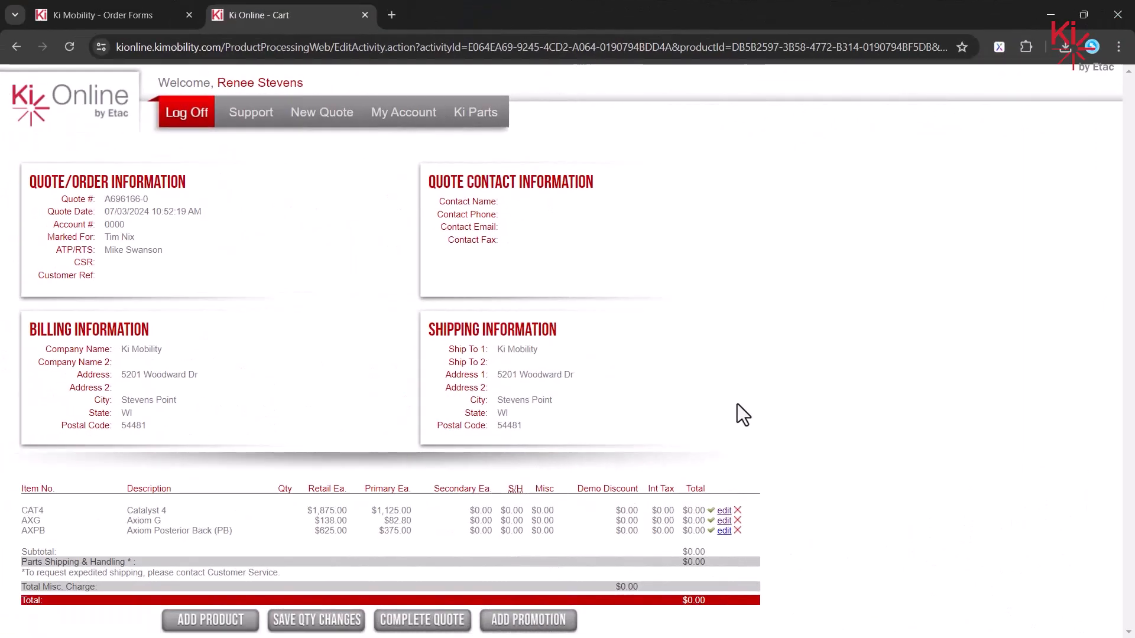
{"action": "left_click", "coordinate": [425, 624]}
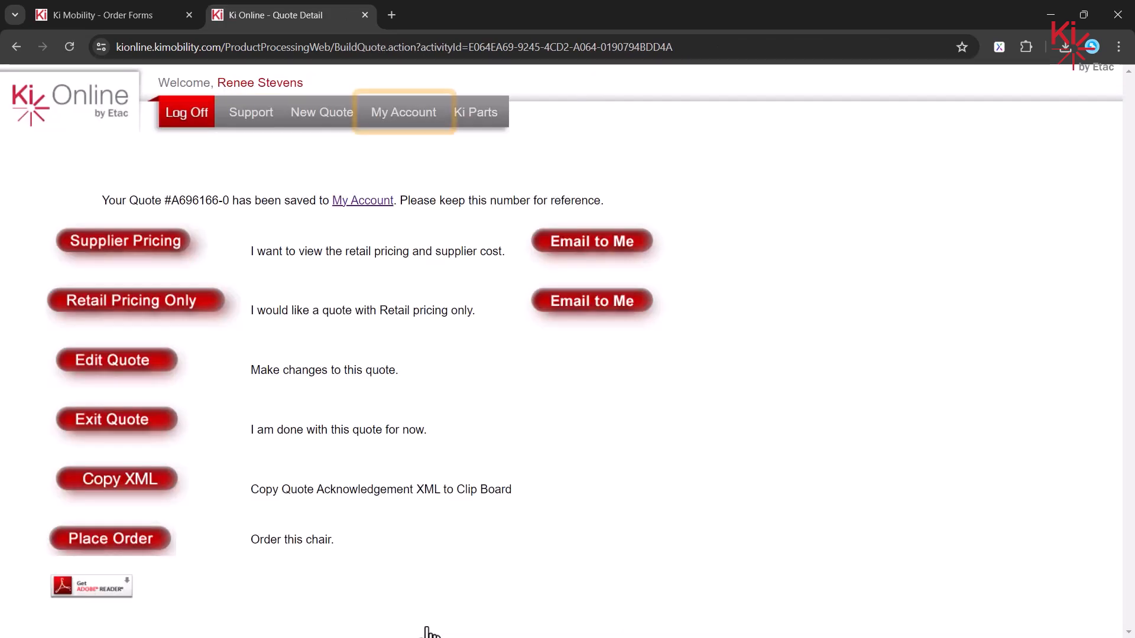
{"action": "left_click", "coordinate": [412, 116]}
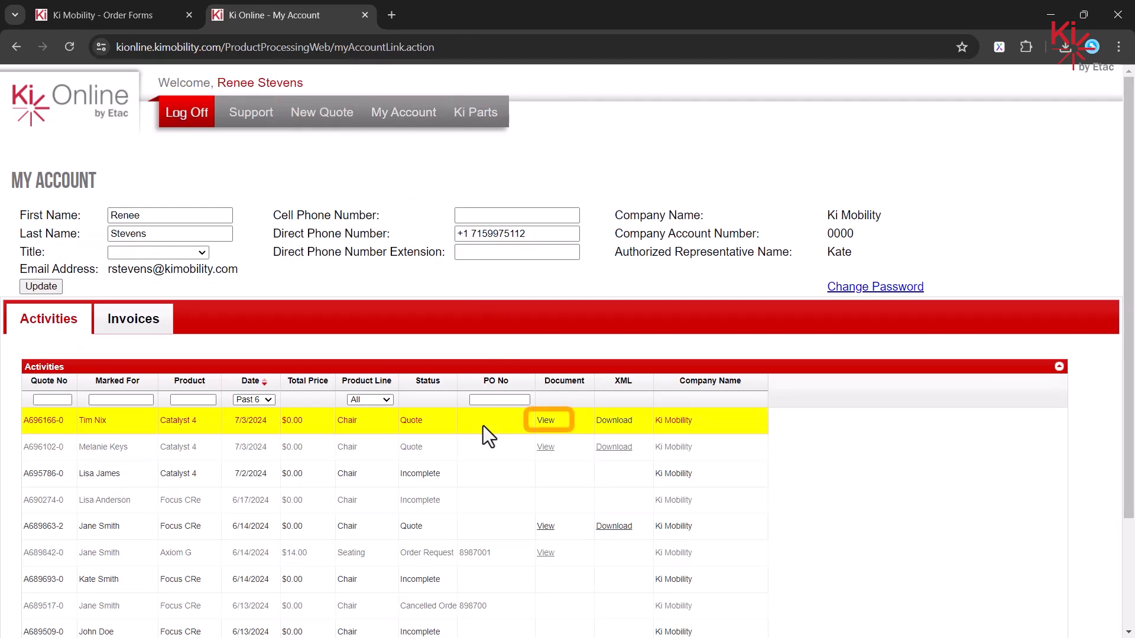
{"action": "left_click", "coordinate": [545, 422]}
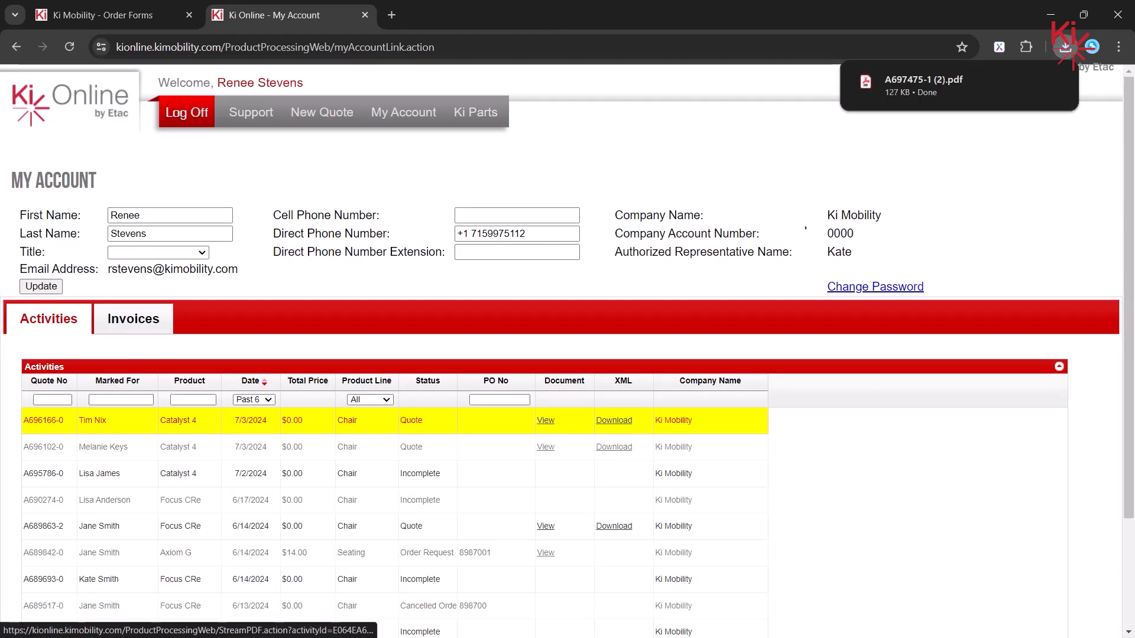
{"action": "left_click", "coordinate": [904, 79]}
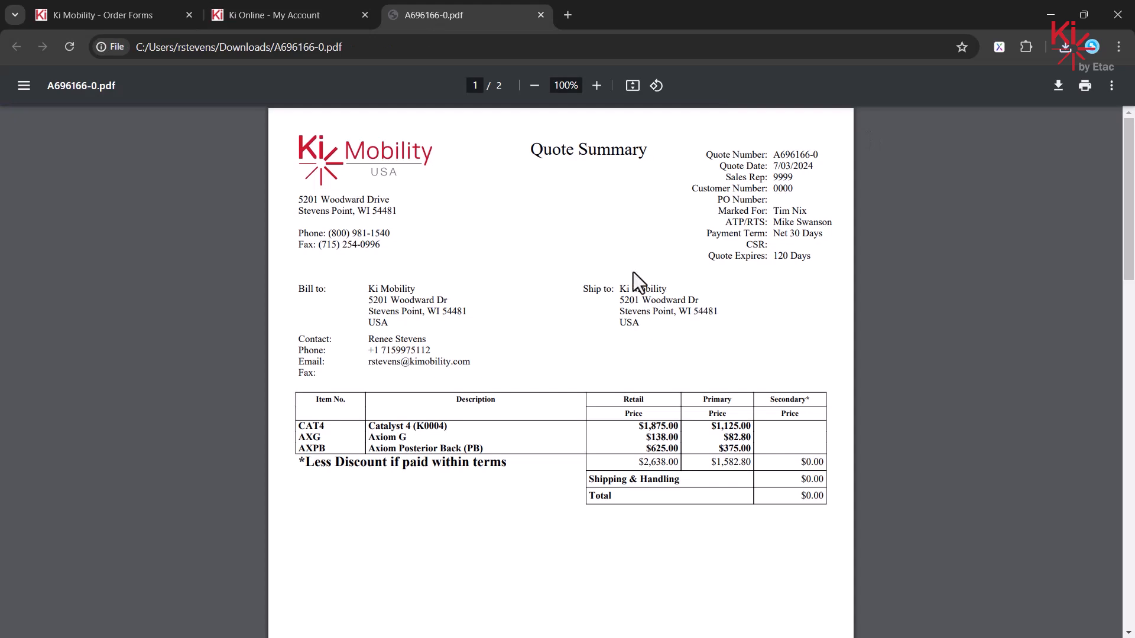
{"action": "left_click", "coordinate": [255, 9]}
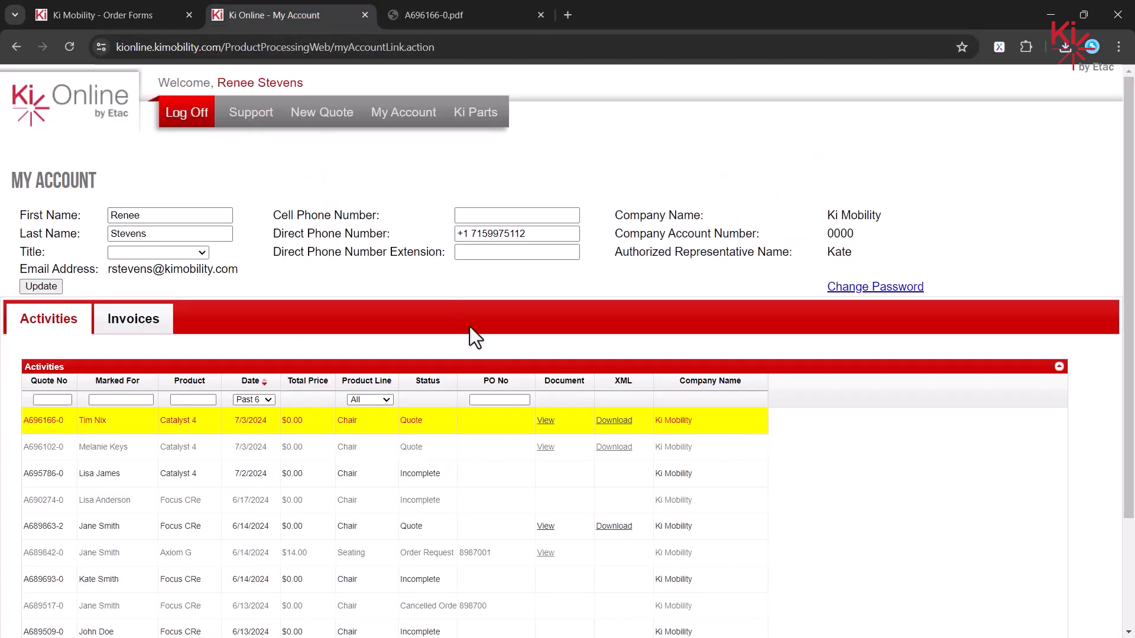
{"action": "left_click", "coordinate": [615, 422]}
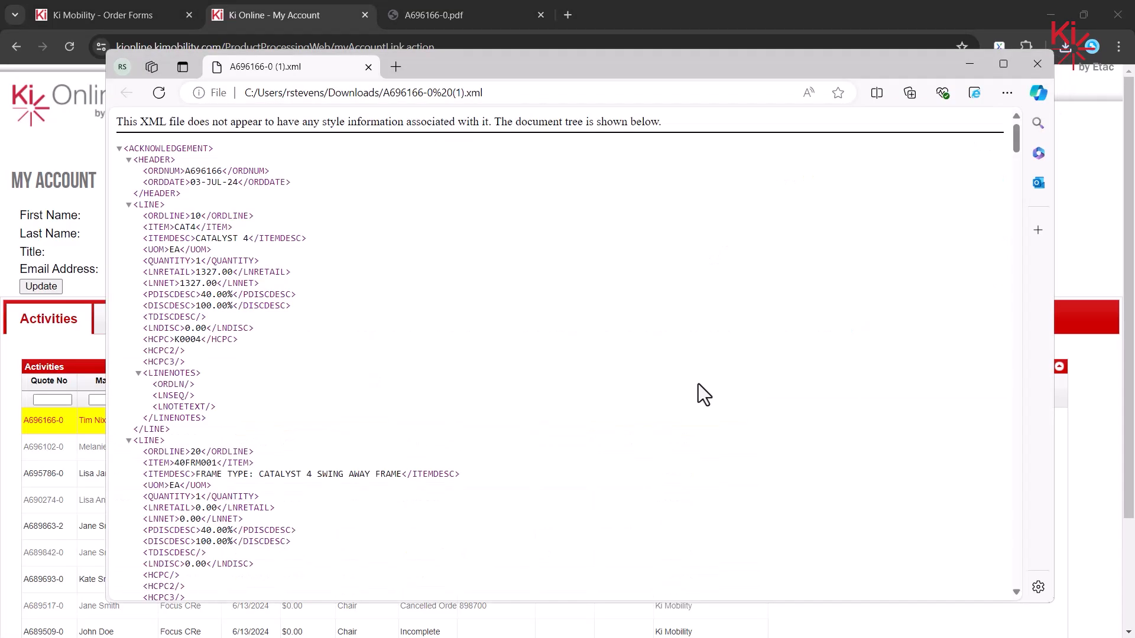
{"action": "left_click", "coordinate": [970, 63]}
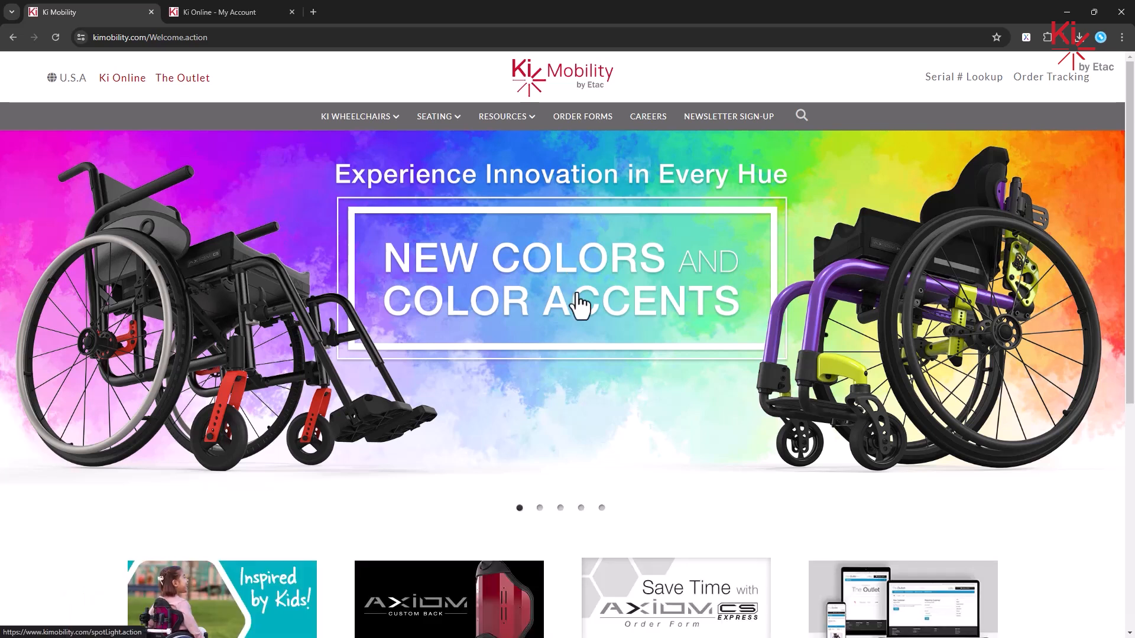
Step: Go to Resources > Video Tutorials and show the KIO tutorials, including Create A Quote
{"action": "mouse_move", "coordinate": [516, 120]}
{"action": "left_click", "coordinate": [282, 280]}
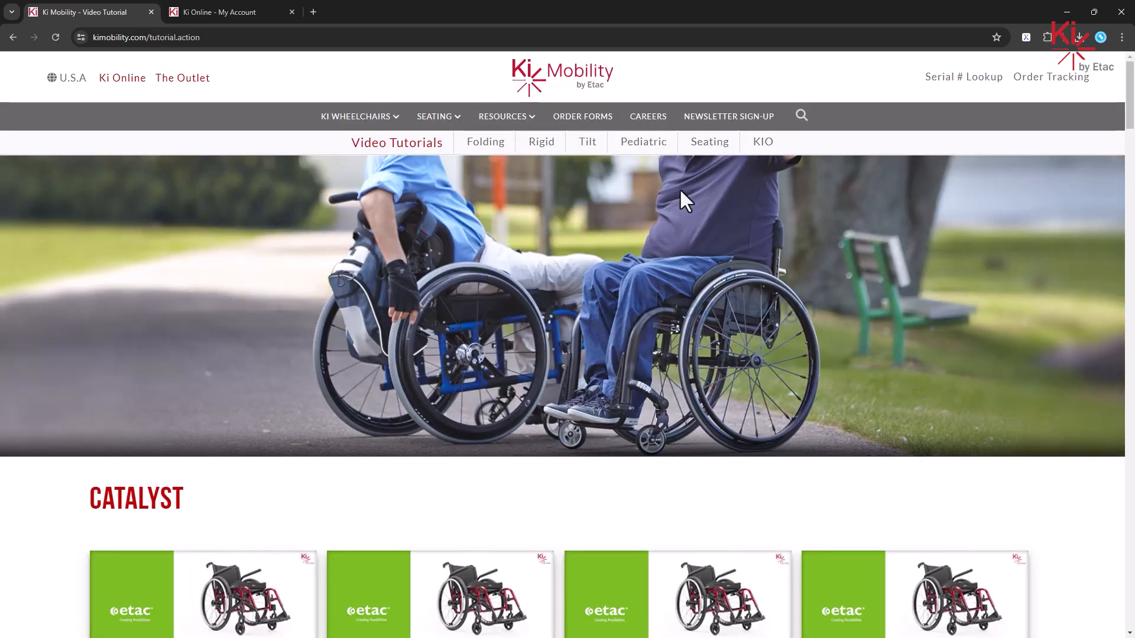
{"action": "left_click", "coordinate": [762, 155]}
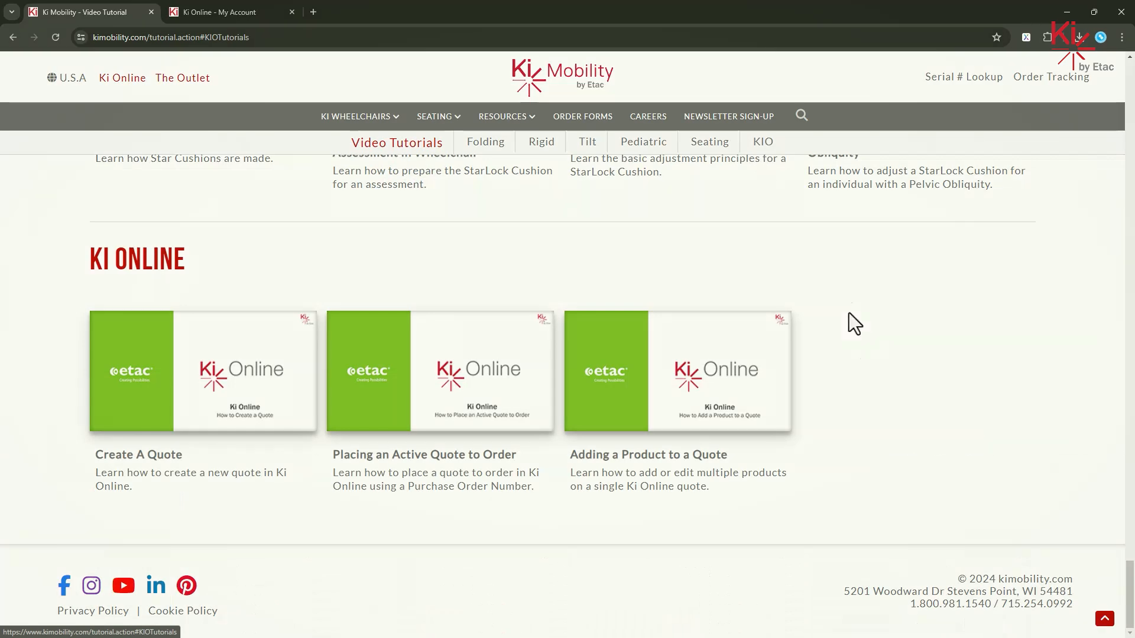